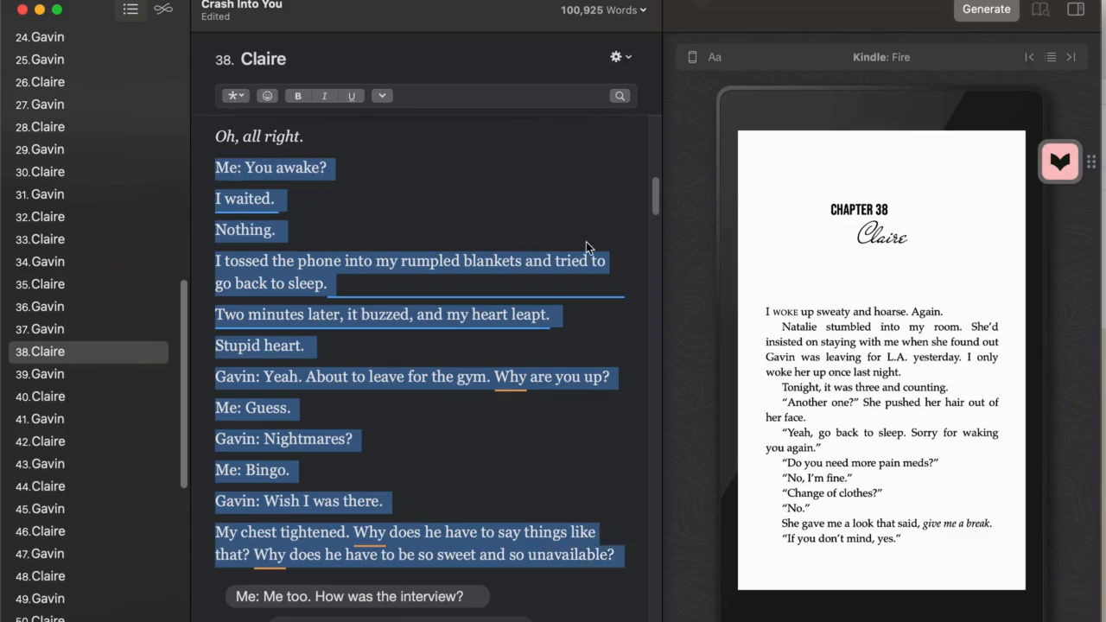
Format the whole selected passage, narration included, as a text conversation and make the "About to leave for the gym" message a right-aligned bubble
click(242, 101)
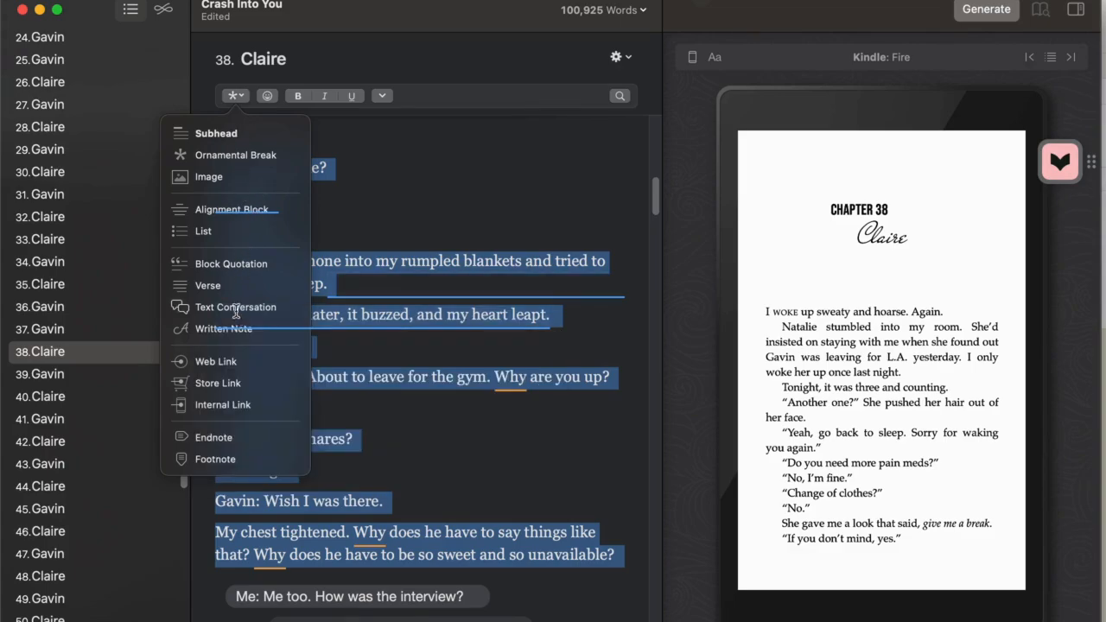
click(235, 307)
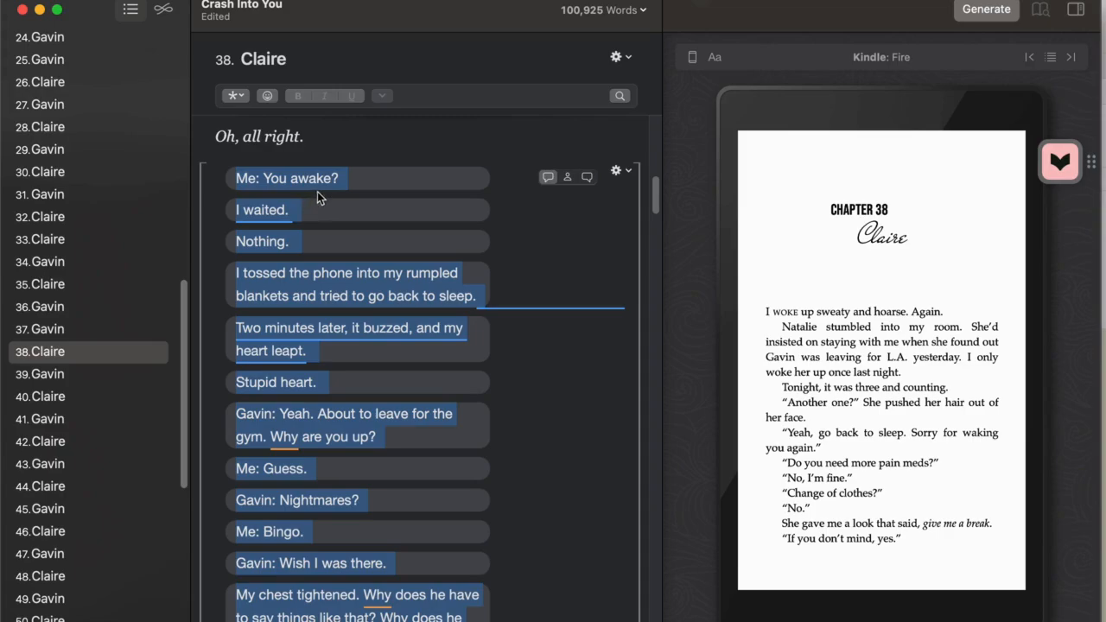
click(443, 179)
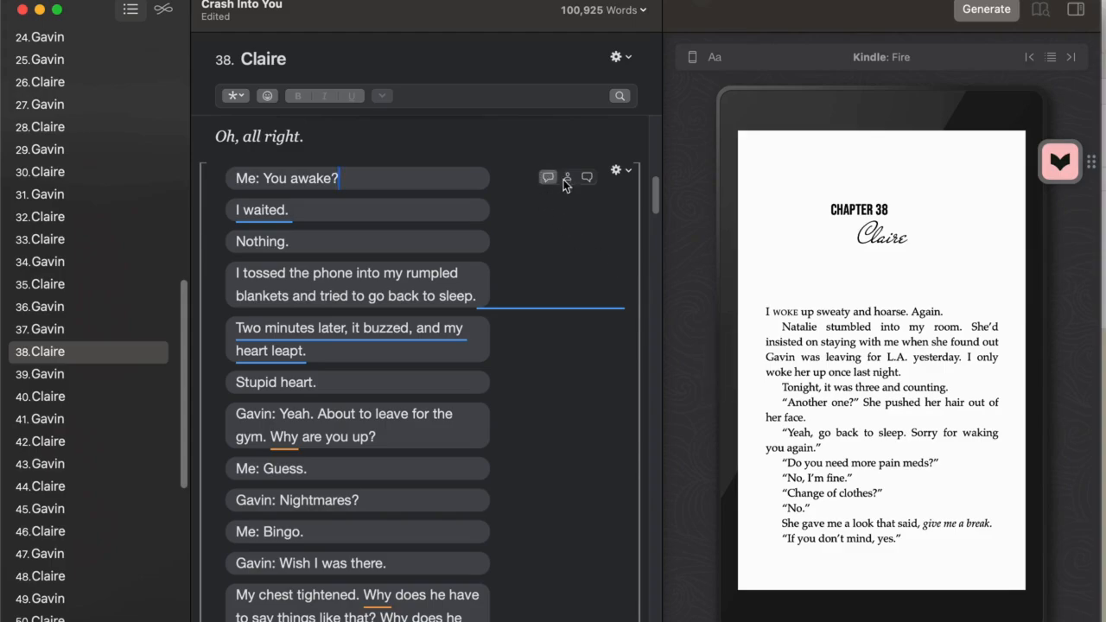
click(427, 423)
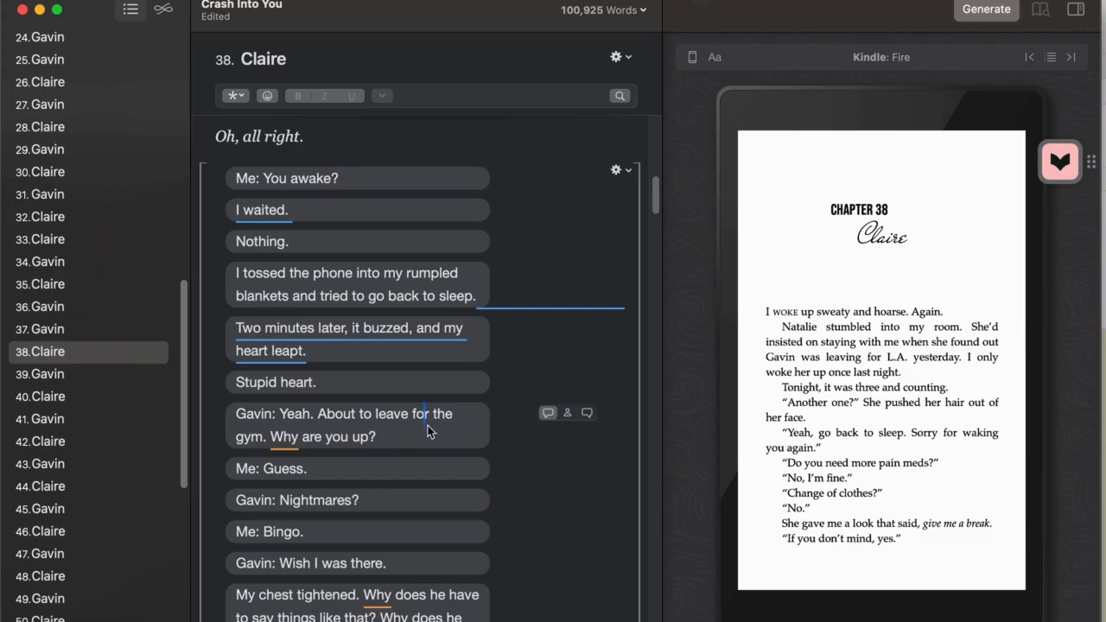
click(587, 414)
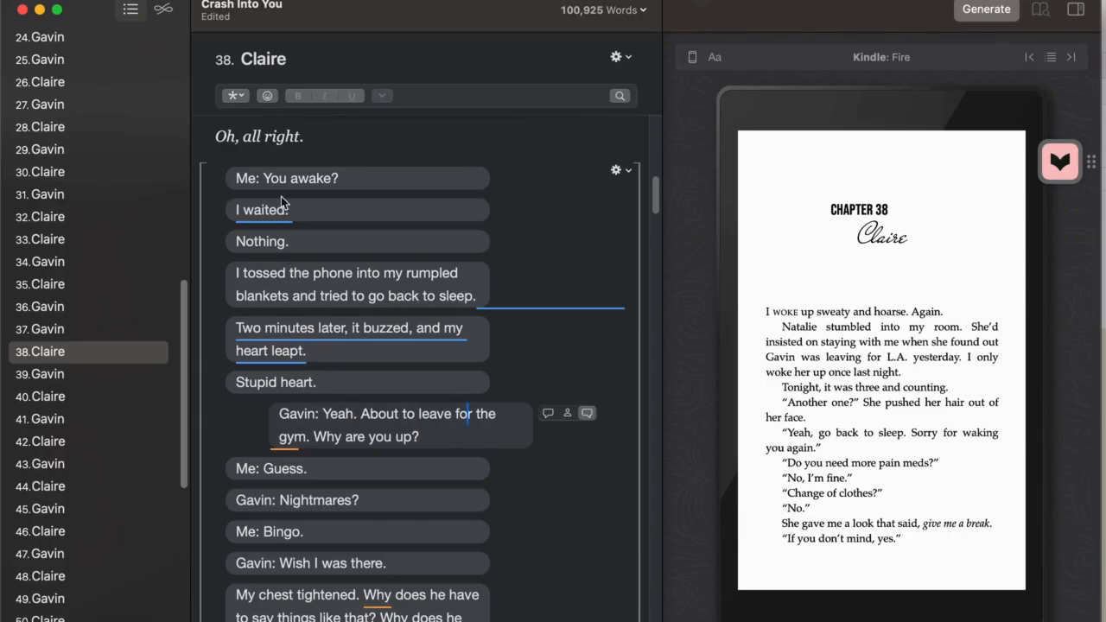
Try the sender-name style on the "I waited." line, check it in the Kindle preview, and undo it
click(388, 216)
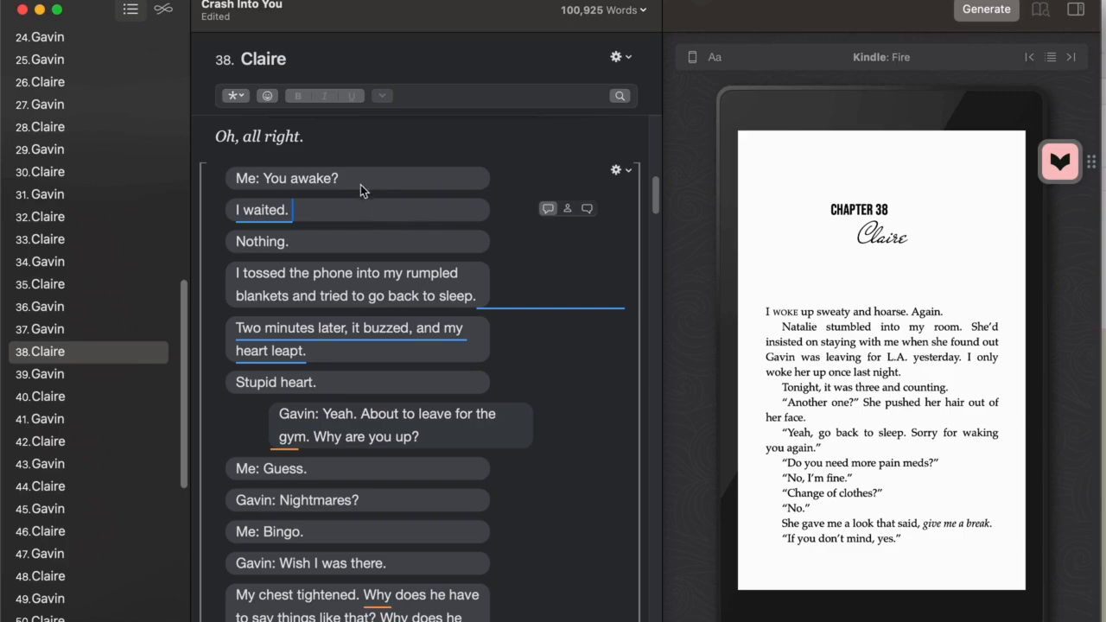
click(568, 211)
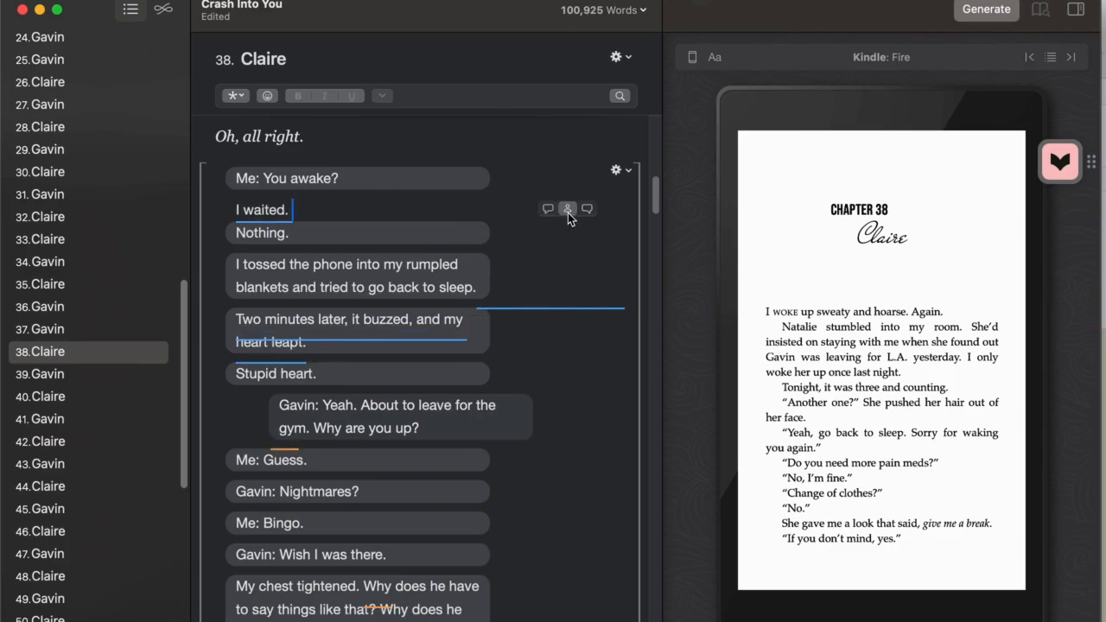
click(410, 240)
click(1039, 383)
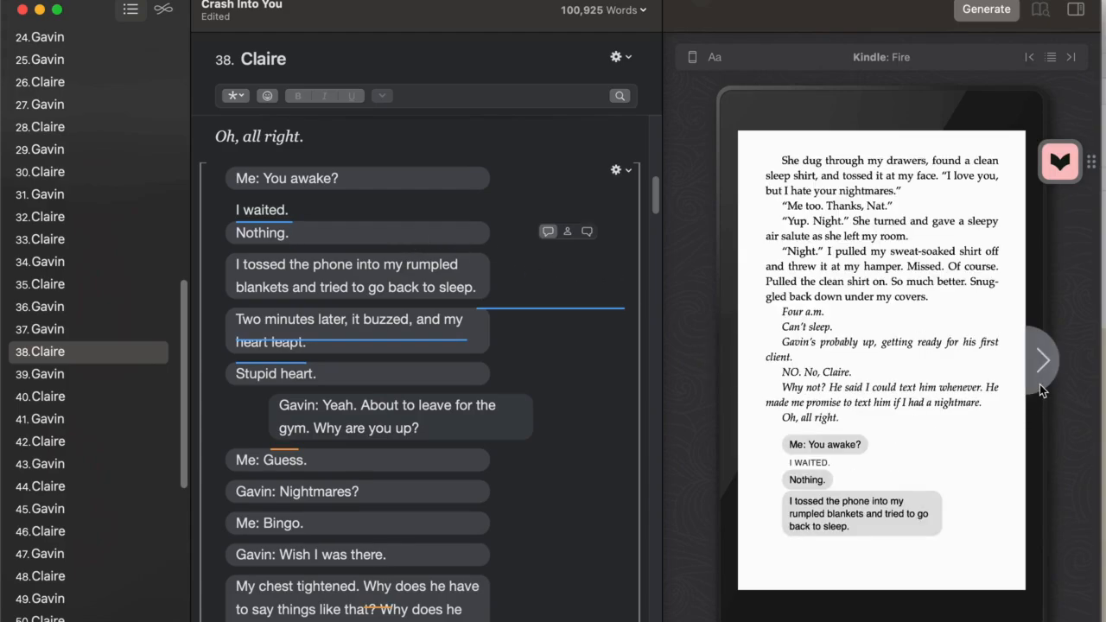
click(1039, 383)
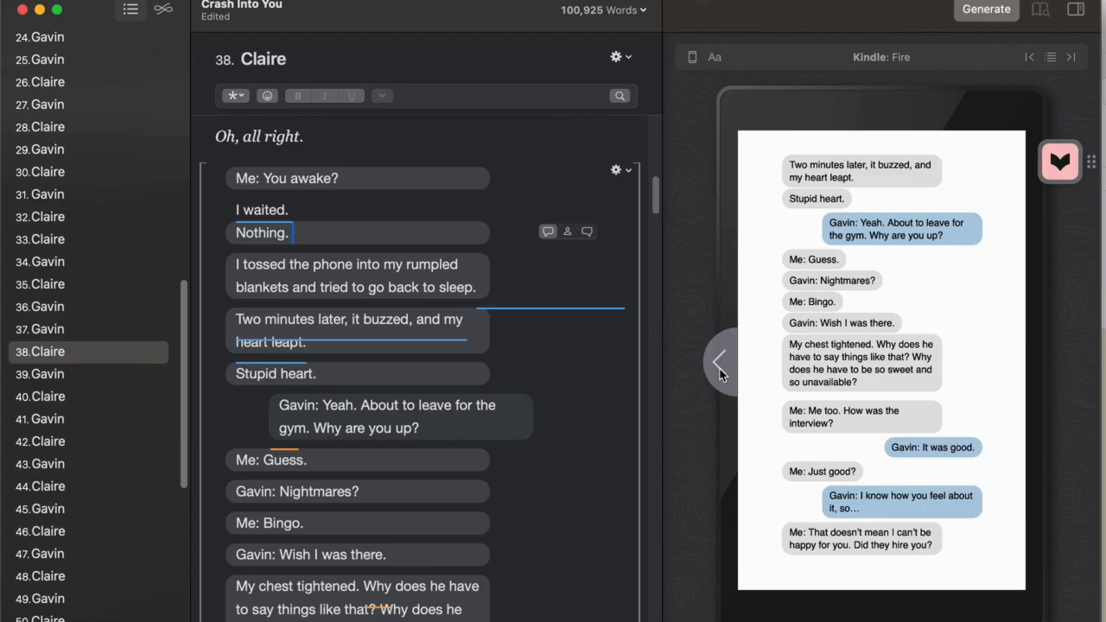
click(736, 378)
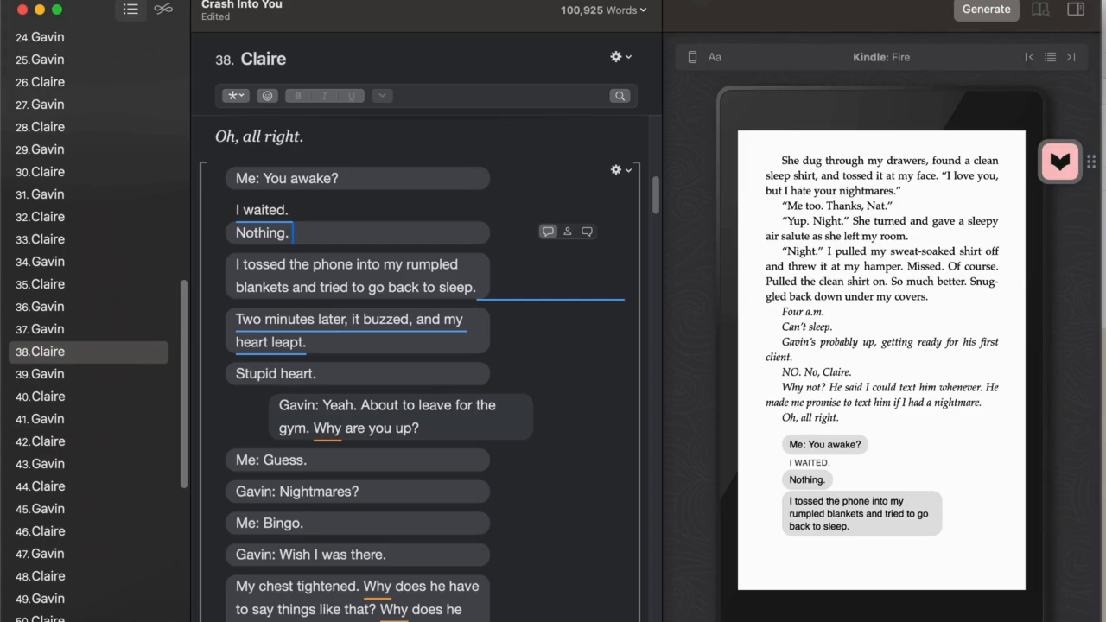
key(super+z)
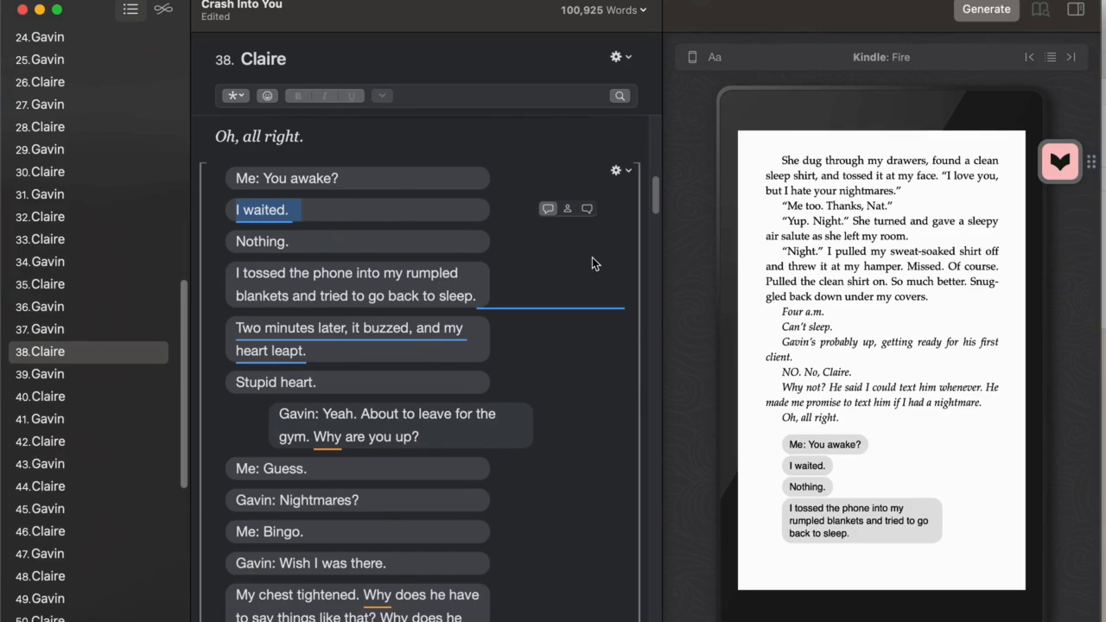
Apply the sender-name style to the five narration lines from "I waited." to "Stupid heart." and check them in the preview
click(568, 210)
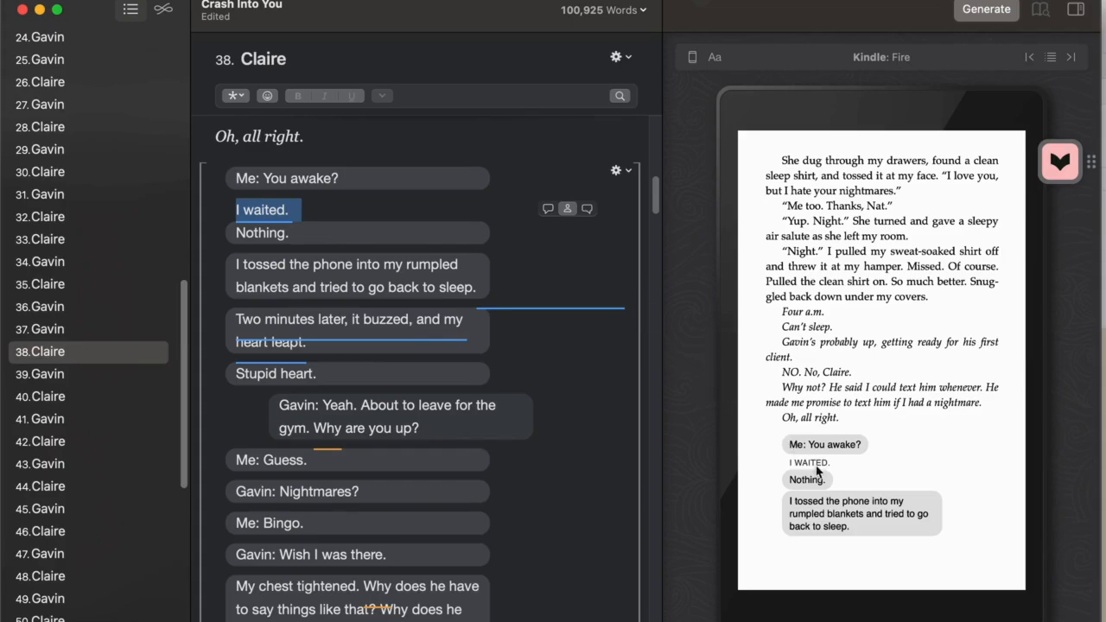
click(433, 228)
click(567, 231)
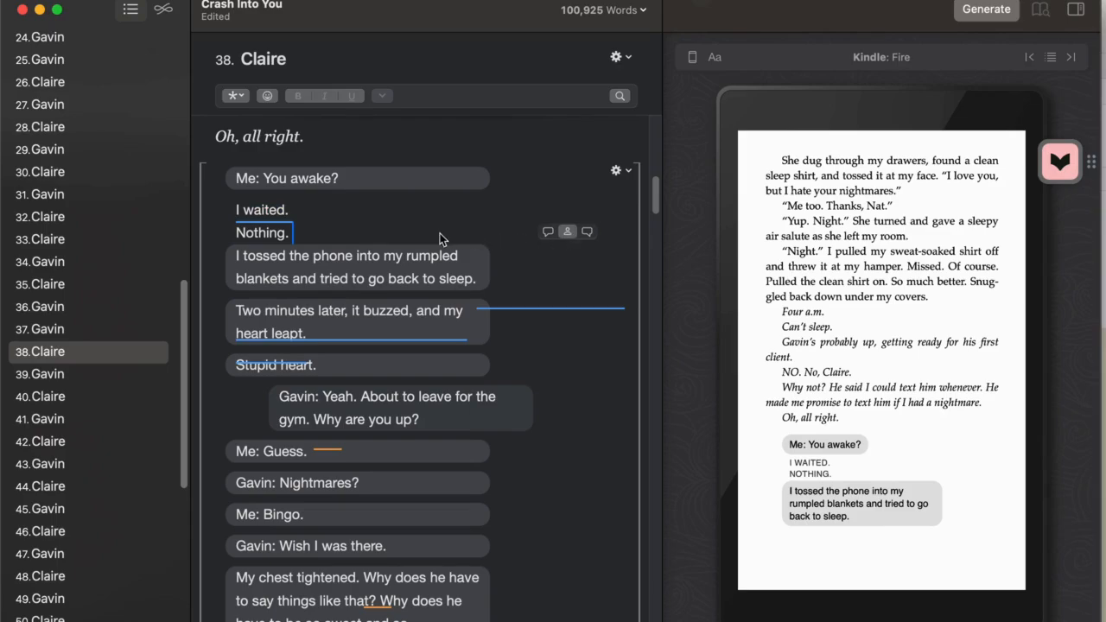
click(465, 289)
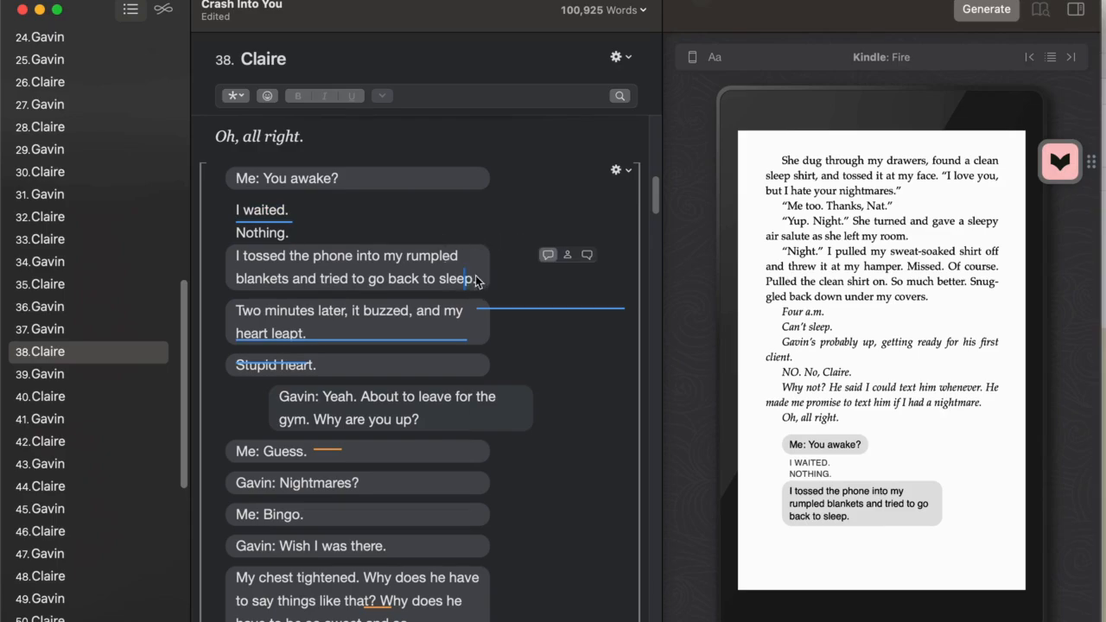
click(569, 257)
click(487, 318)
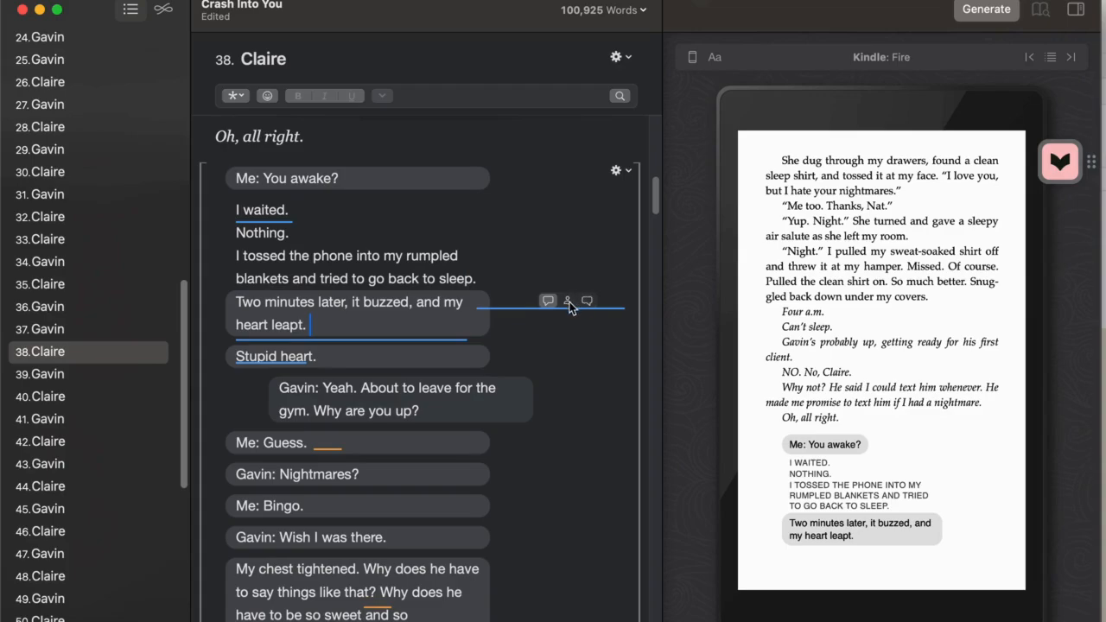
click(569, 302)
click(569, 346)
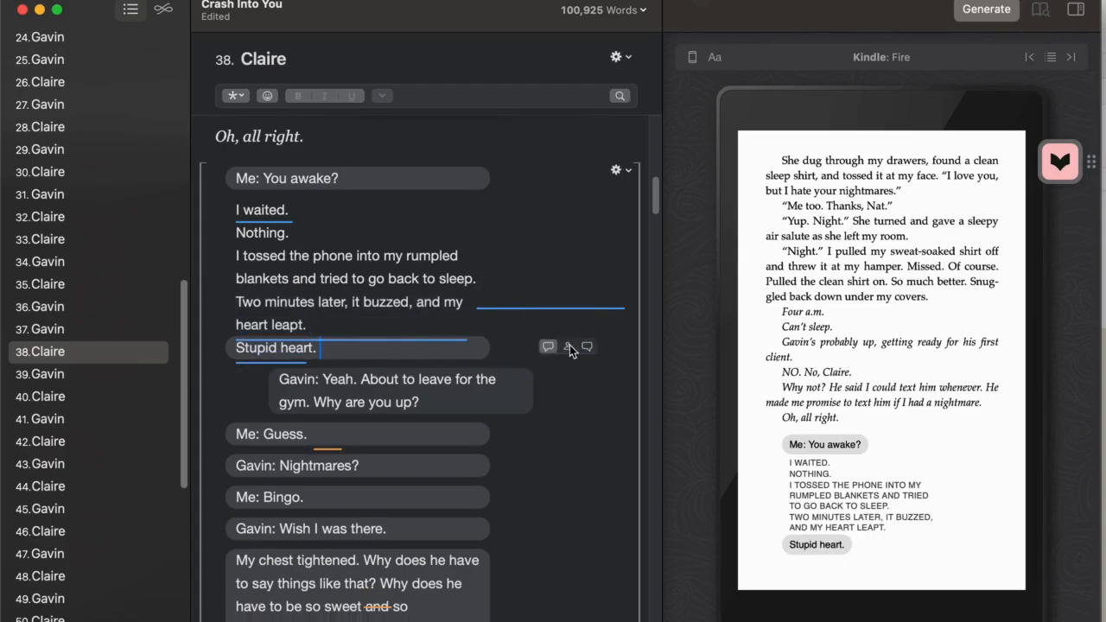
click(570, 346)
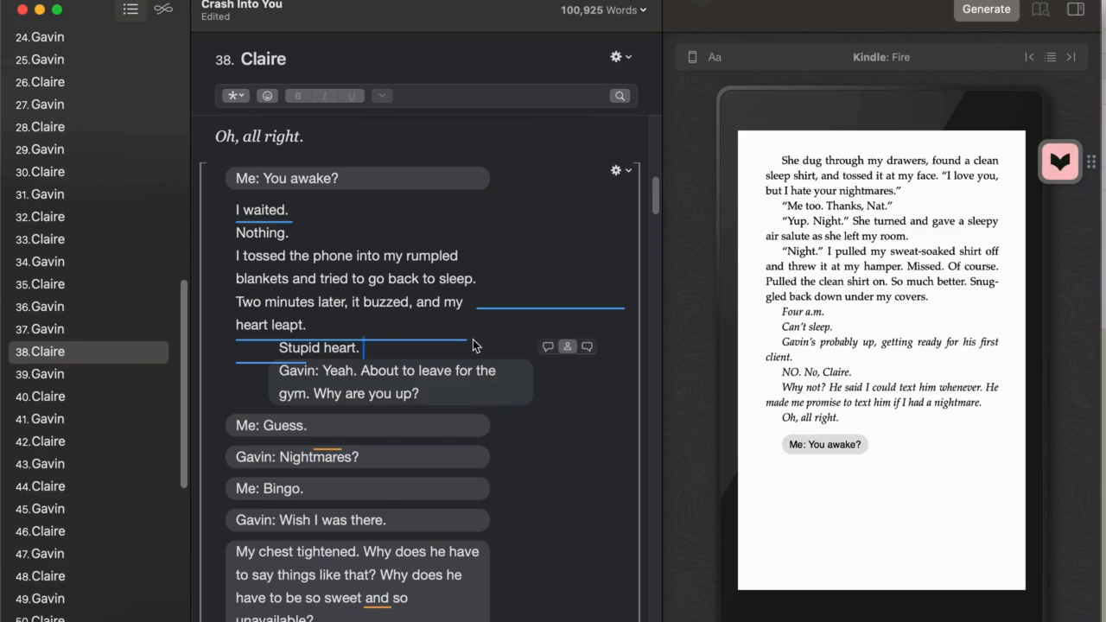
mouse_move(1046, 420)
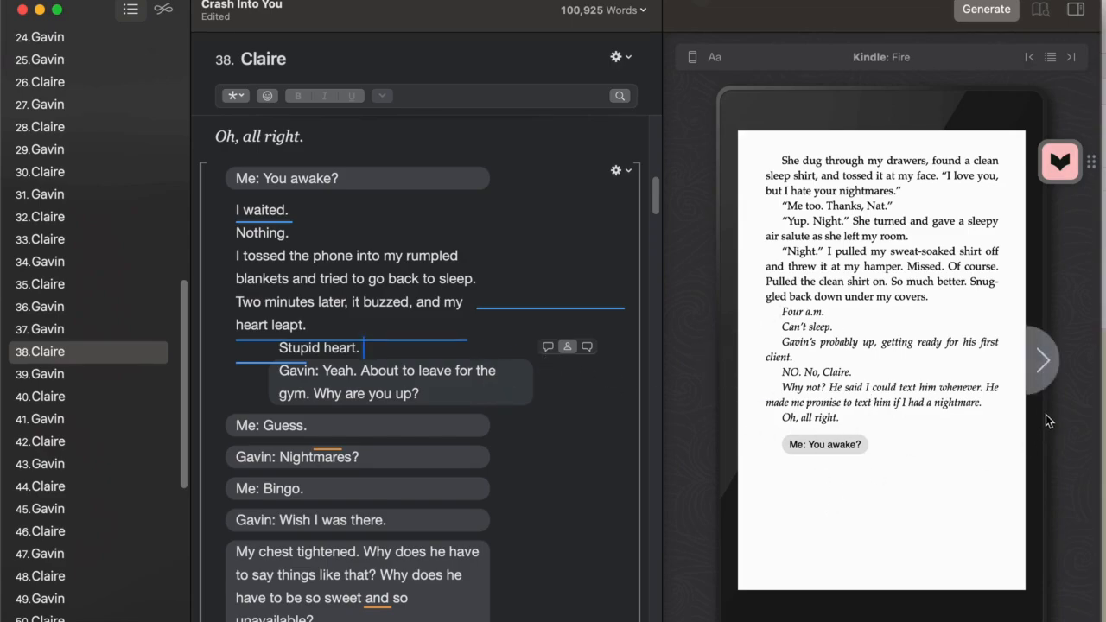
click(1032, 388)
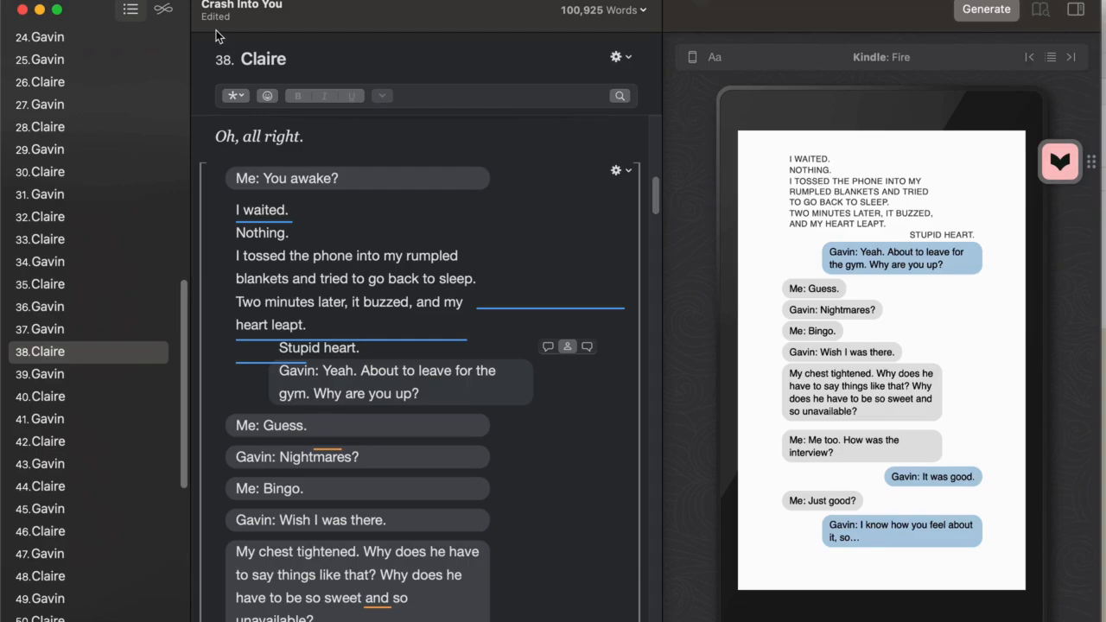
Undo the sender-name, bubble alignment and text conversation formatting of the whole passage
key(super+z)
key(super+z)
key(super+z)
key(super+z)
key(super+z)
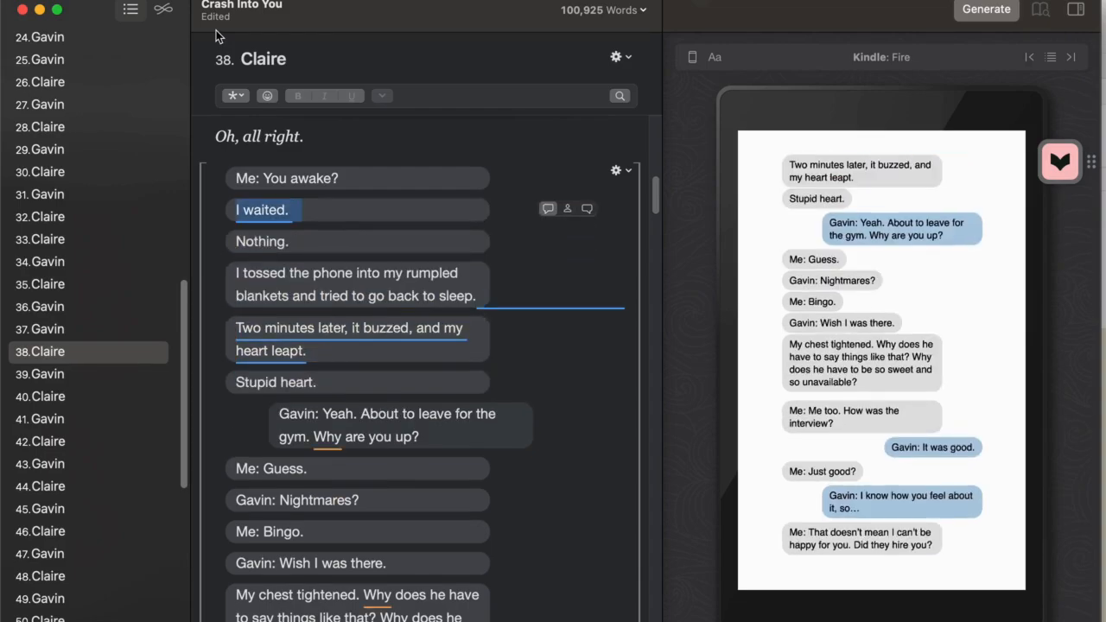
key(super+z)
key(super+z)
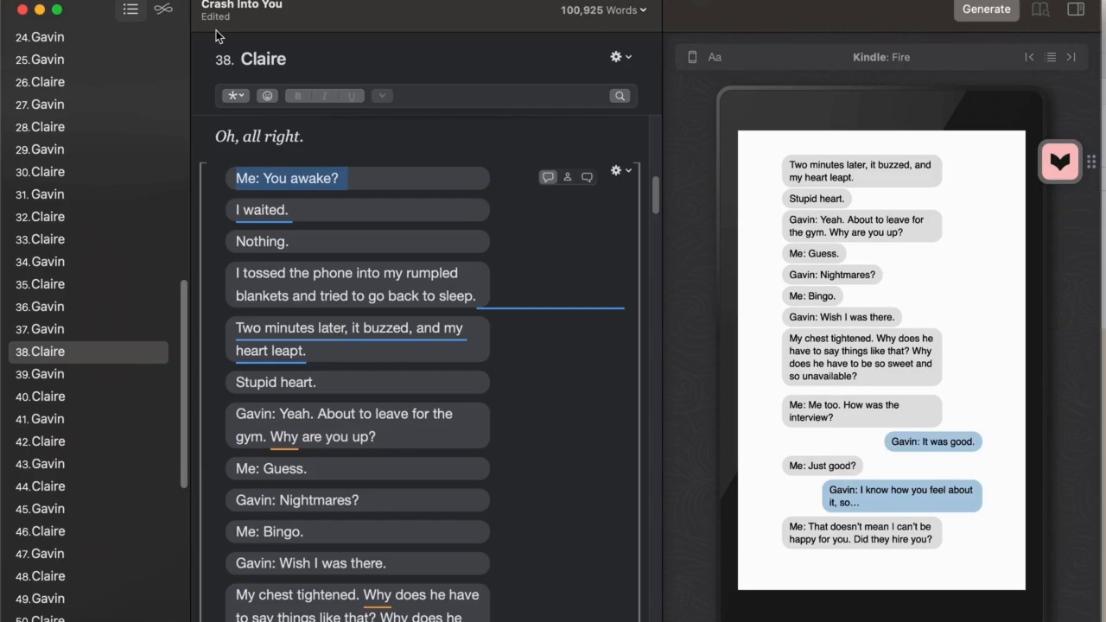
key(super+z)
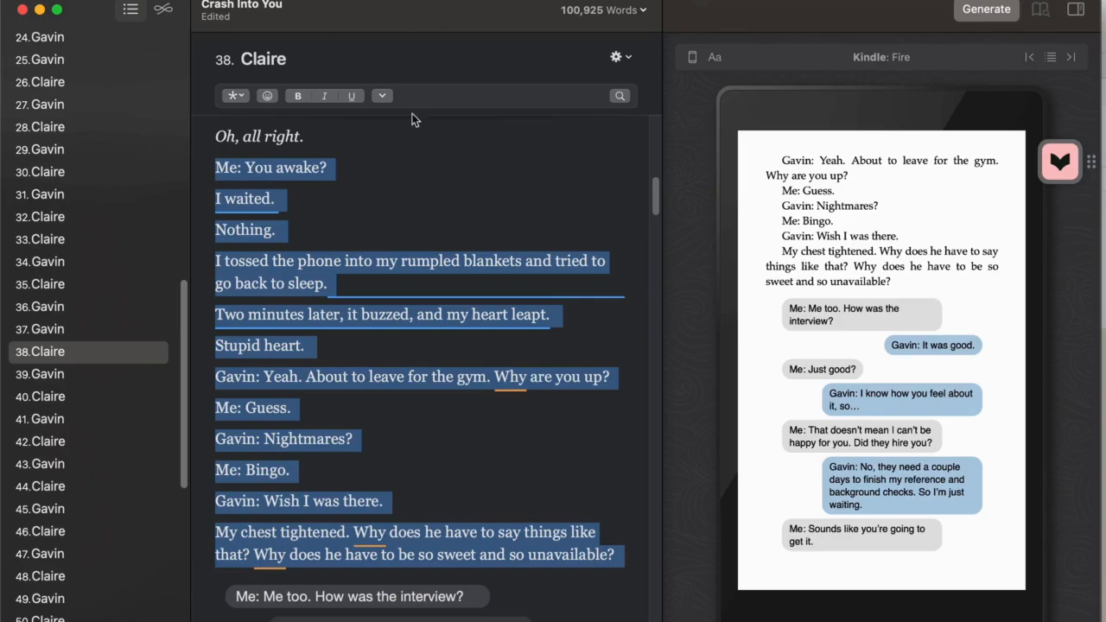
Format only the message line "Me: You awake?" as a text conversation
click(405, 151)
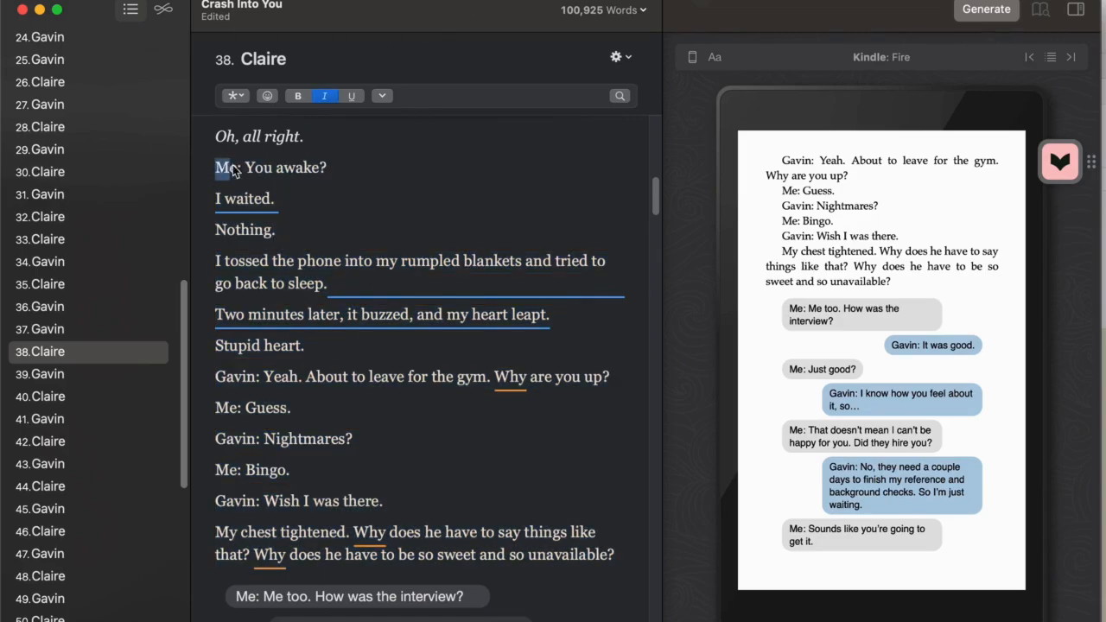
drag(223, 167, 378, 182)
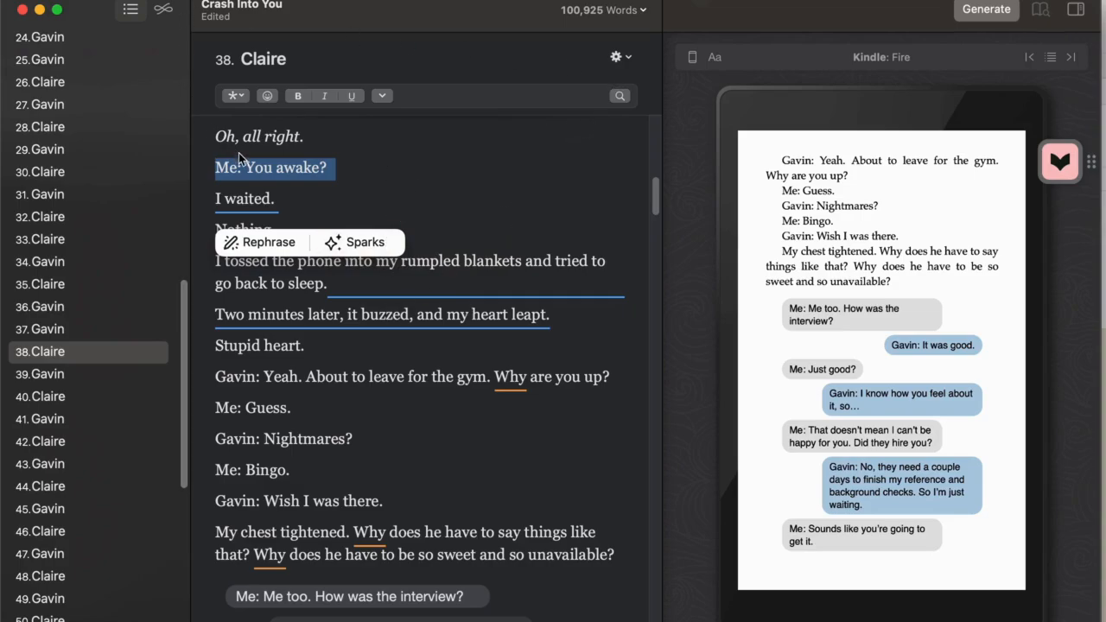
click(240, 99)
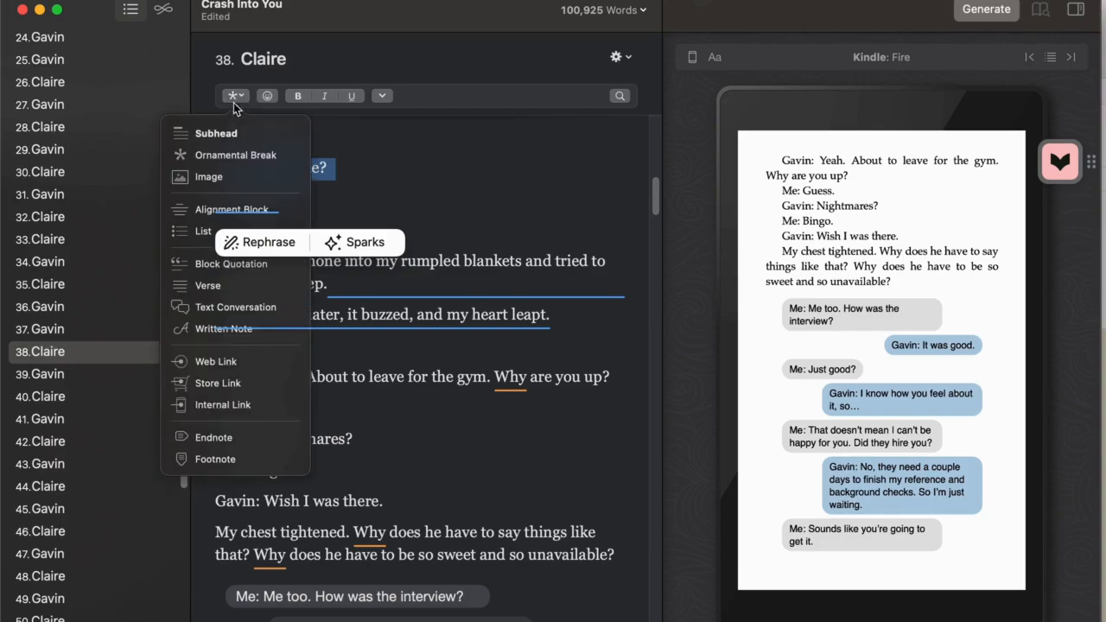
click(223, 308)
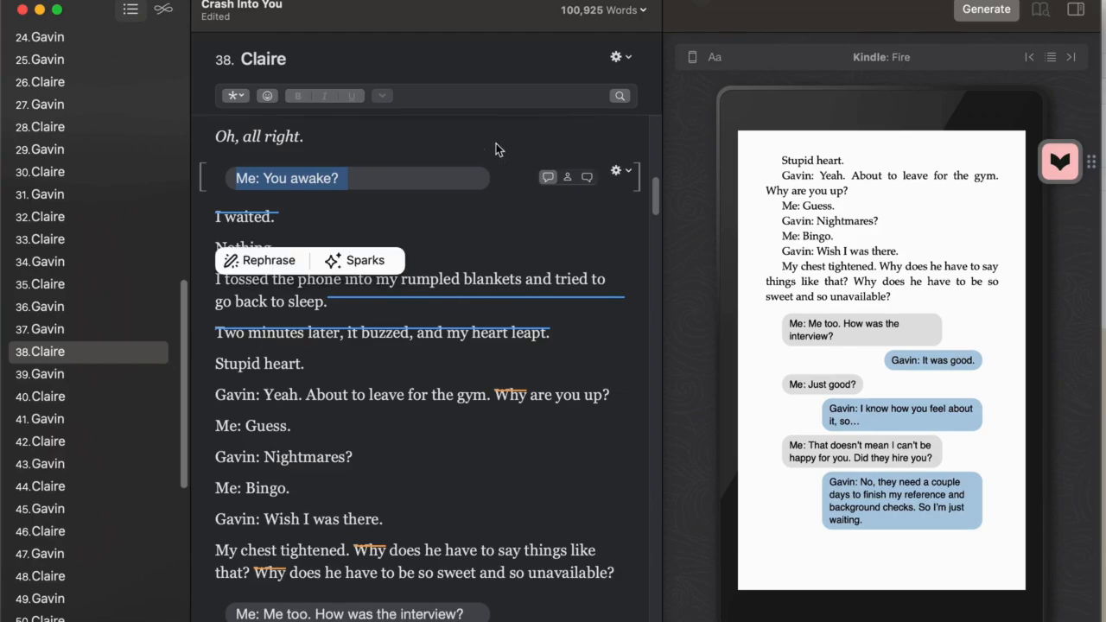
Format the five message lines from "Yeah. About to leave for the gym" through "Wish I was there." as a text conversation
click(275, 395)
drag(214, 395, 489, 529)
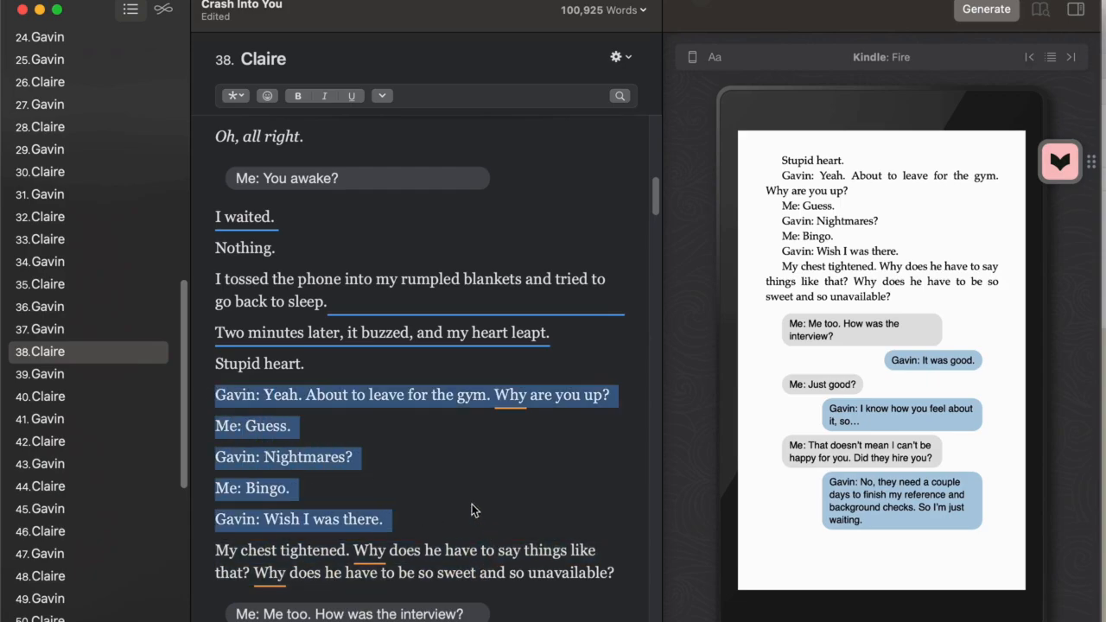
click(238, 98)
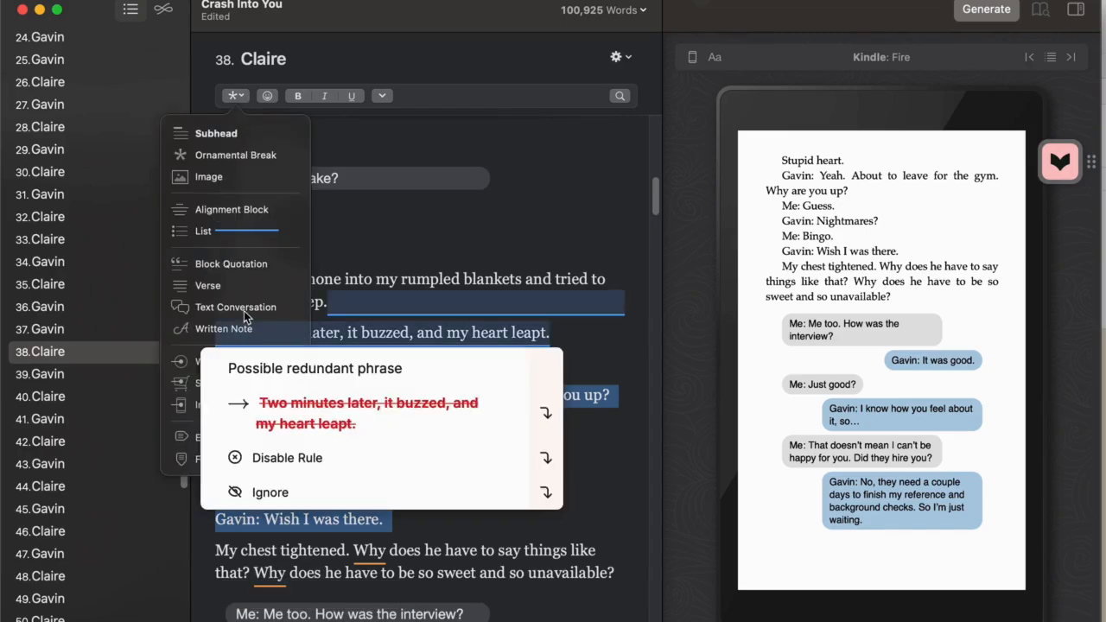
click(242, 309)
Make the messages "Yeah. About to leave for the gym", "Nightmares?" and "Wish I was there." right-aligned bubbles and check the pages in the preview
click(454, 423)
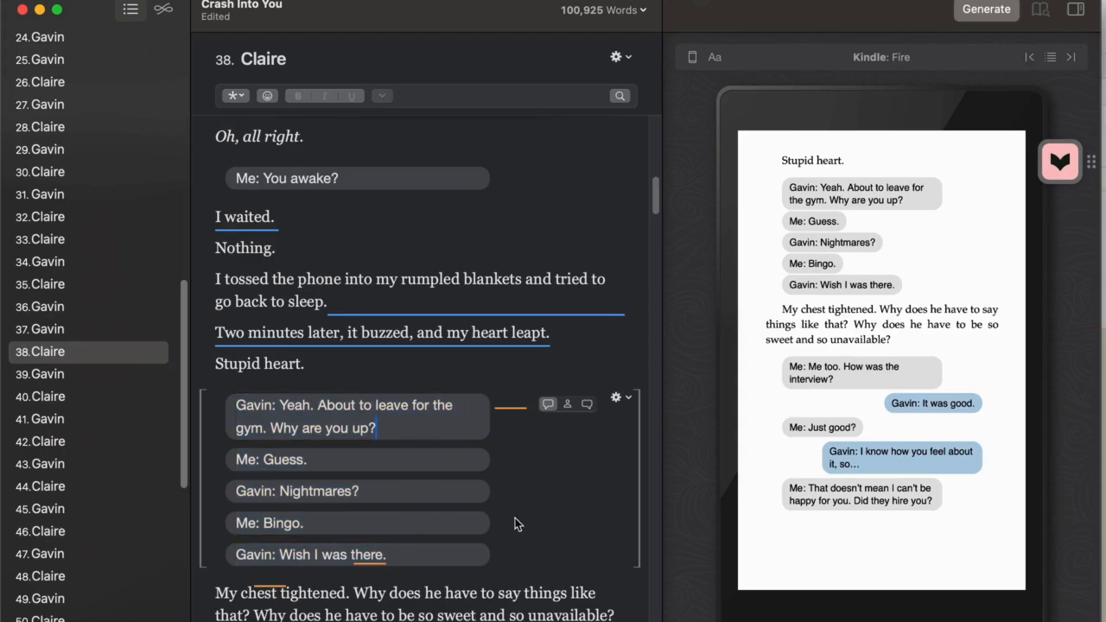
click(588, 407)
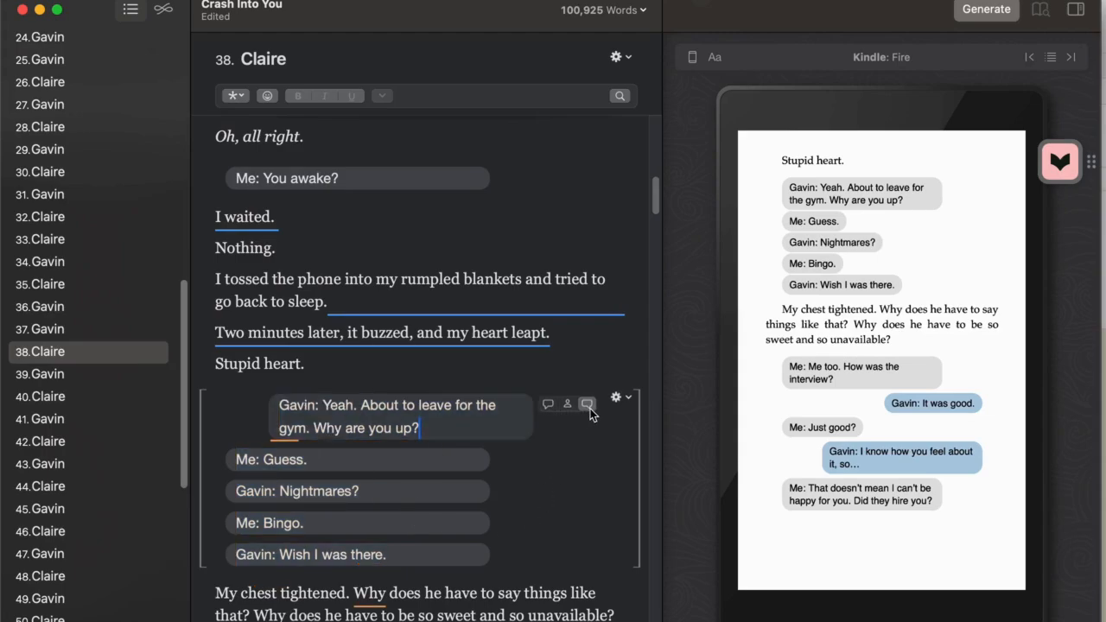
click(456, 490)
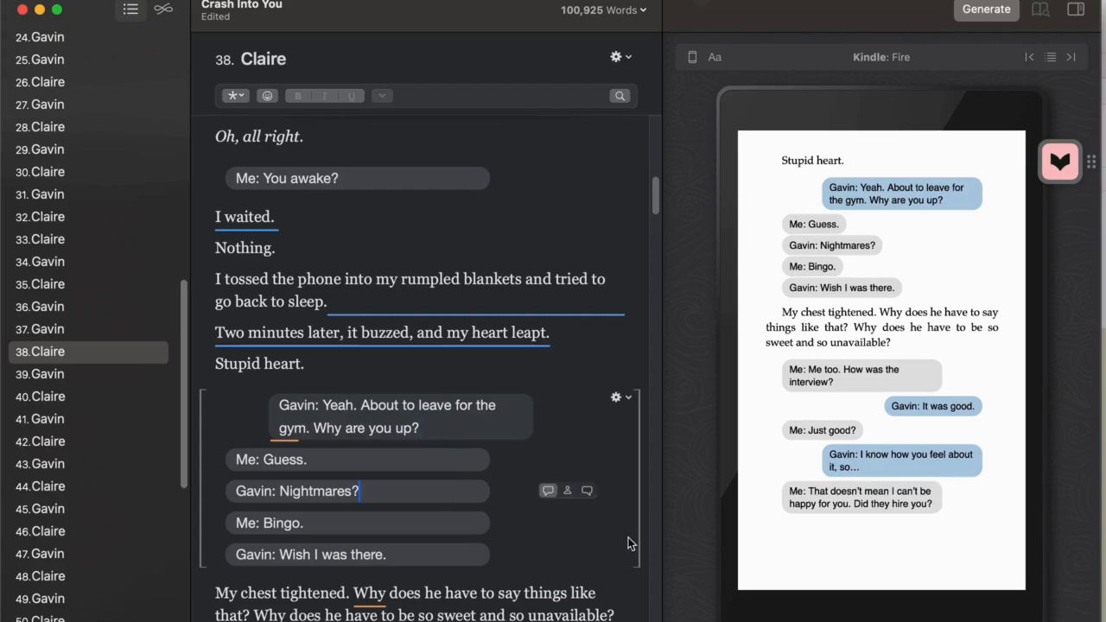
click(587, 490)
click(479, 555)
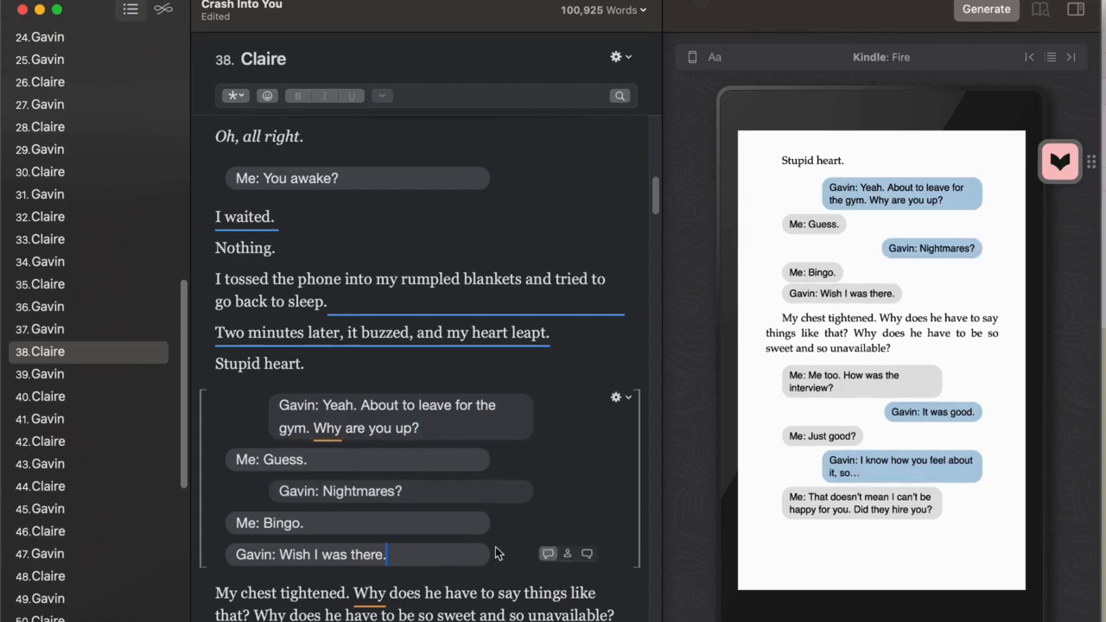
click(588, 554)
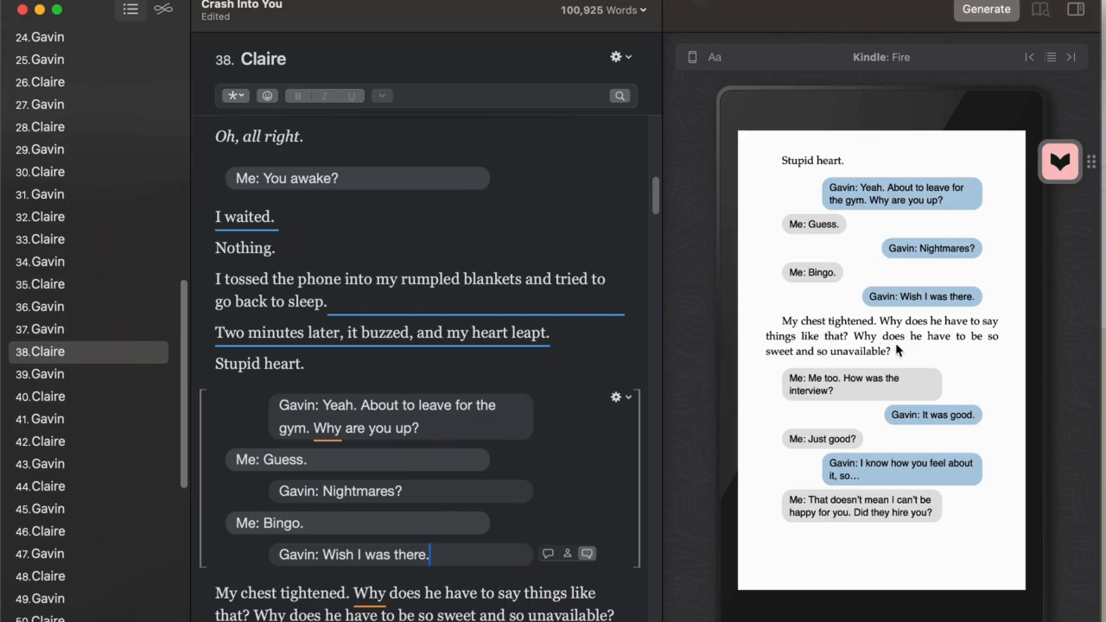
click(736, 370)
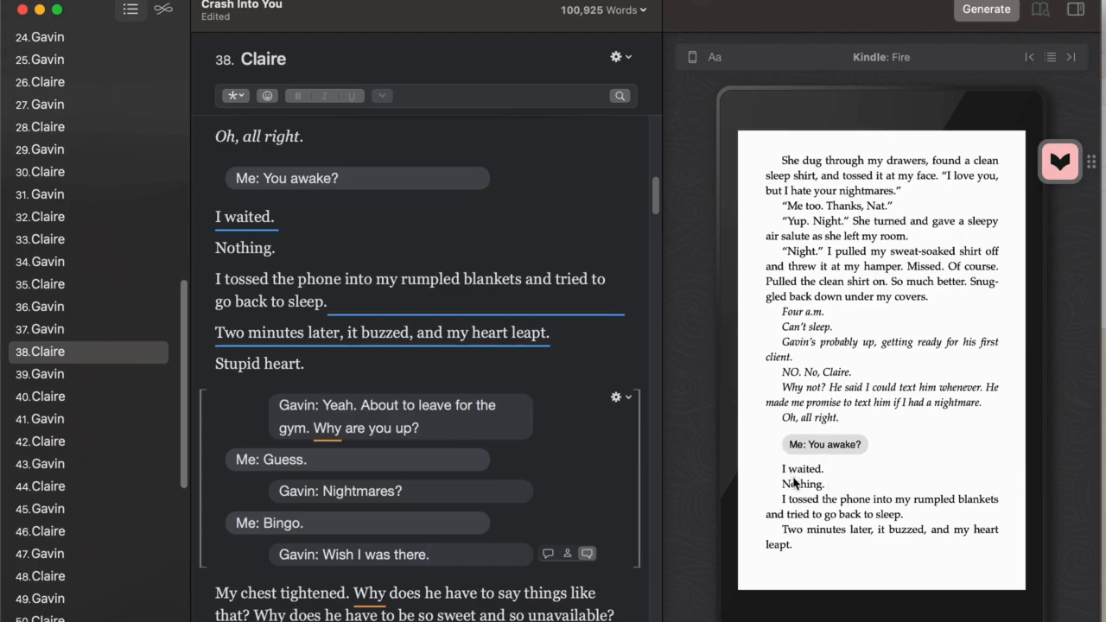
click(1057, 375)
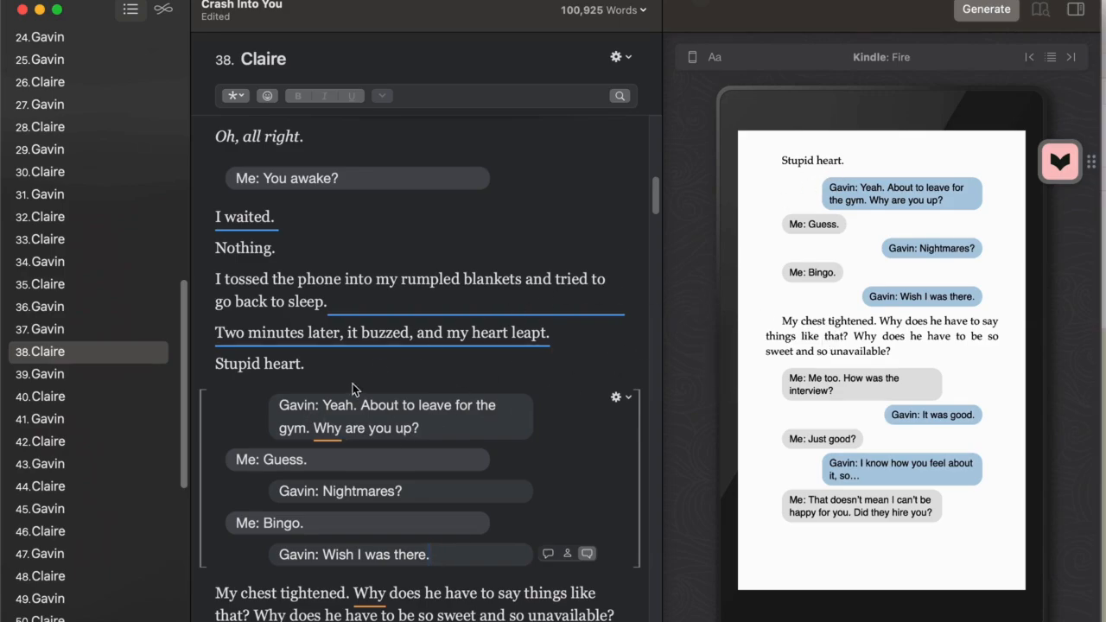
Italicize the line "Stupid heart." and ignore the redundant-phrase suggestion on "Two minutes later, it buzzed, and my heart leapt."
drag(307, 363, 206, 378)
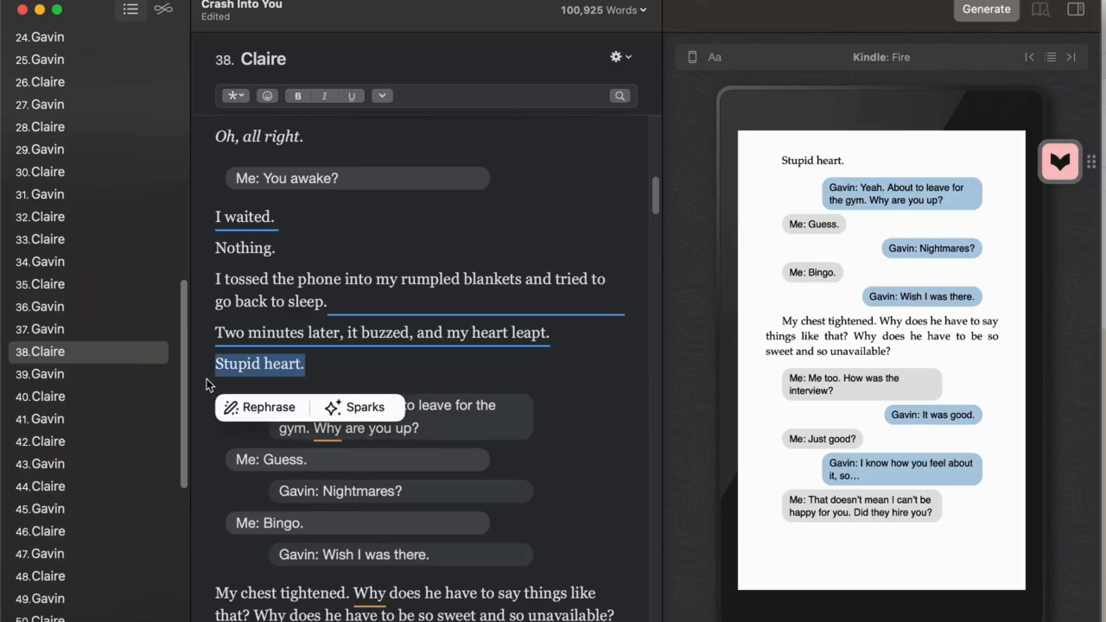
key(super+i)
click(555, 380)
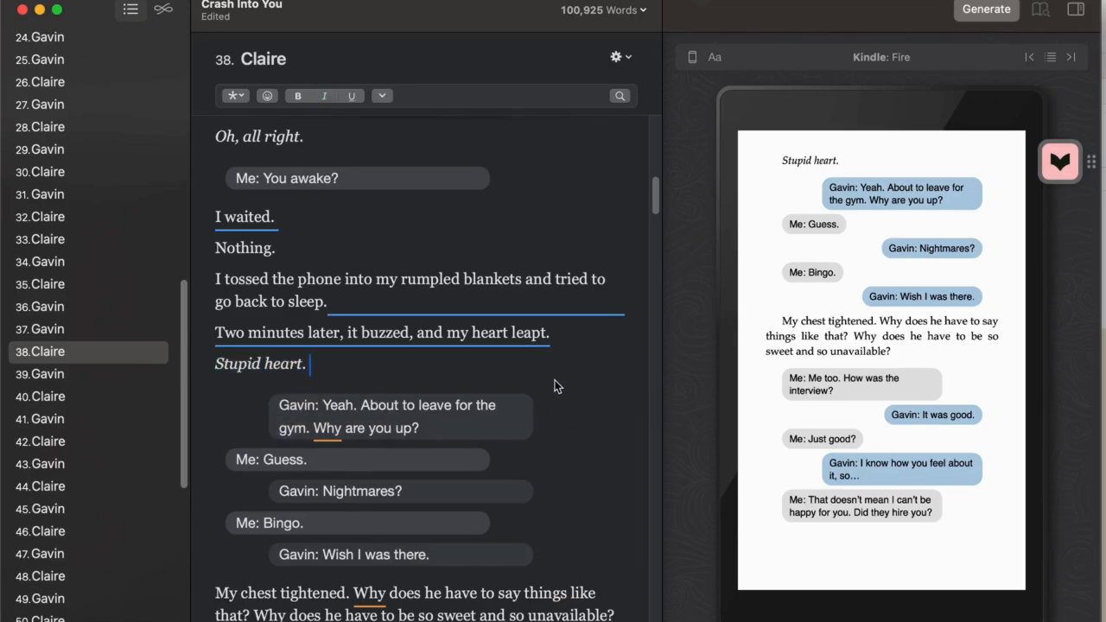
scroll(432, 363, down, 2)
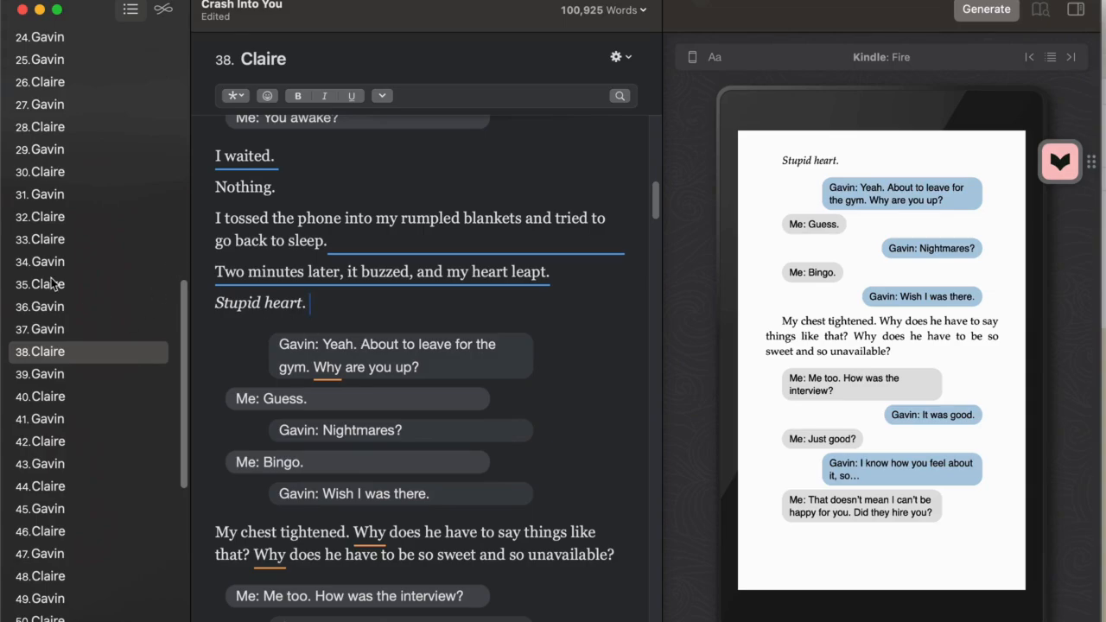
mouse_move(258, 273)
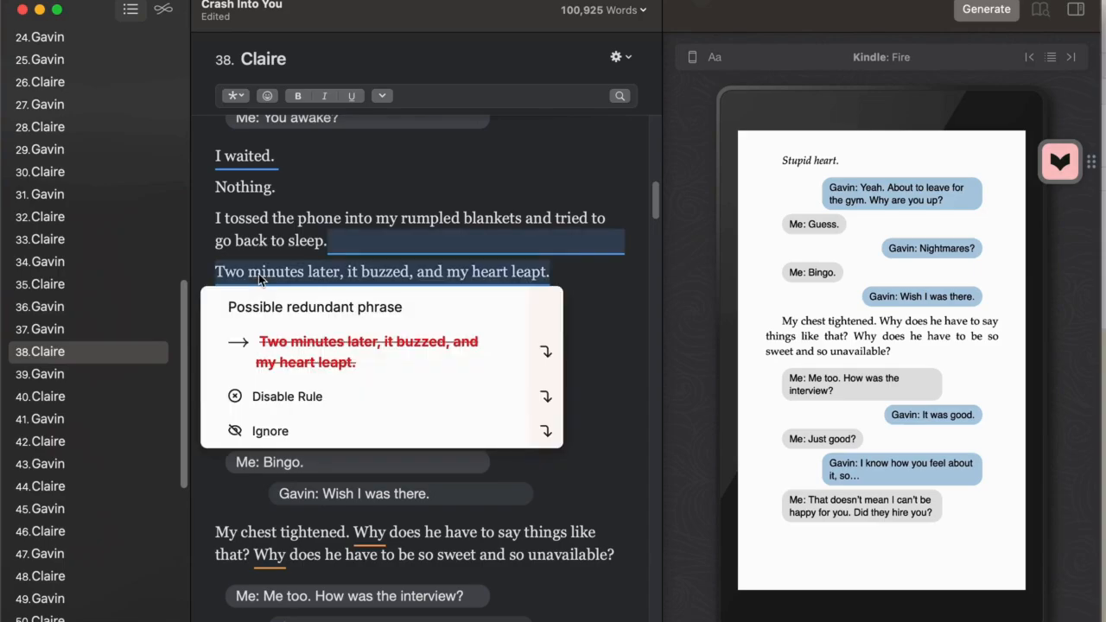
click(384, 430)
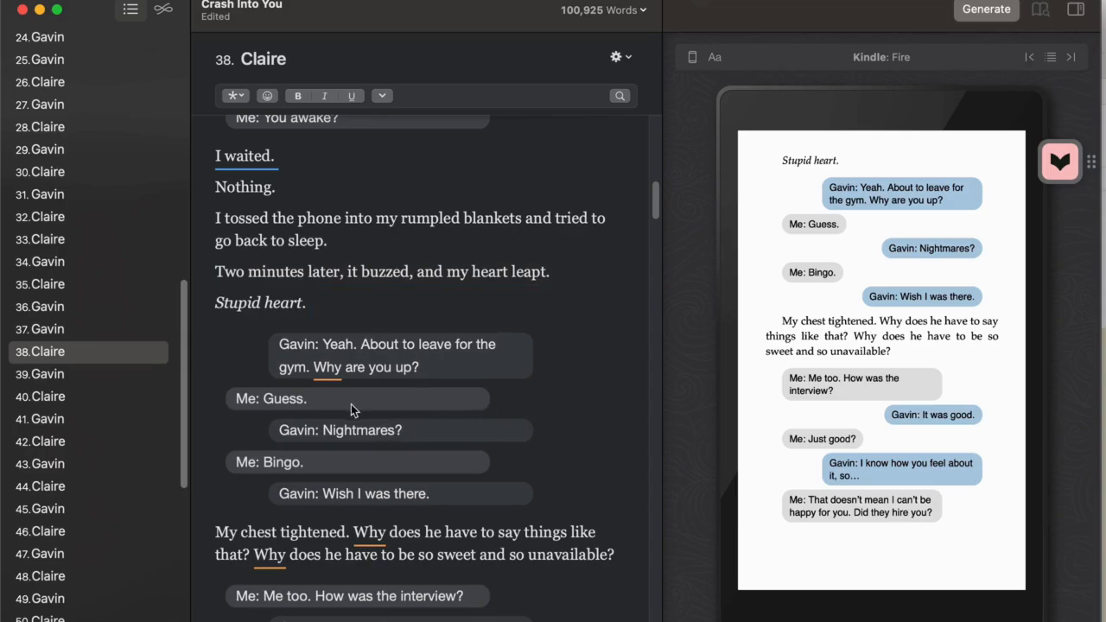
Review the text conversation blocks and the narration between them throughout the chapter 38 message exchange
scroll(351, 403, down, 3)
scroll(351, 404, down, 8)
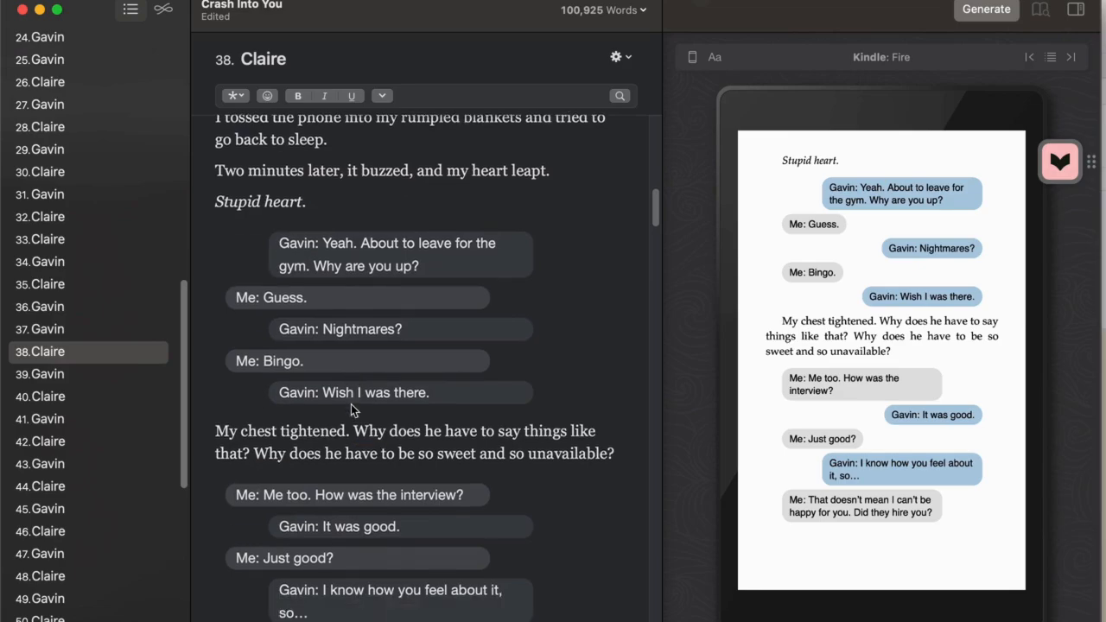
scroll(354, 414, down, 9)
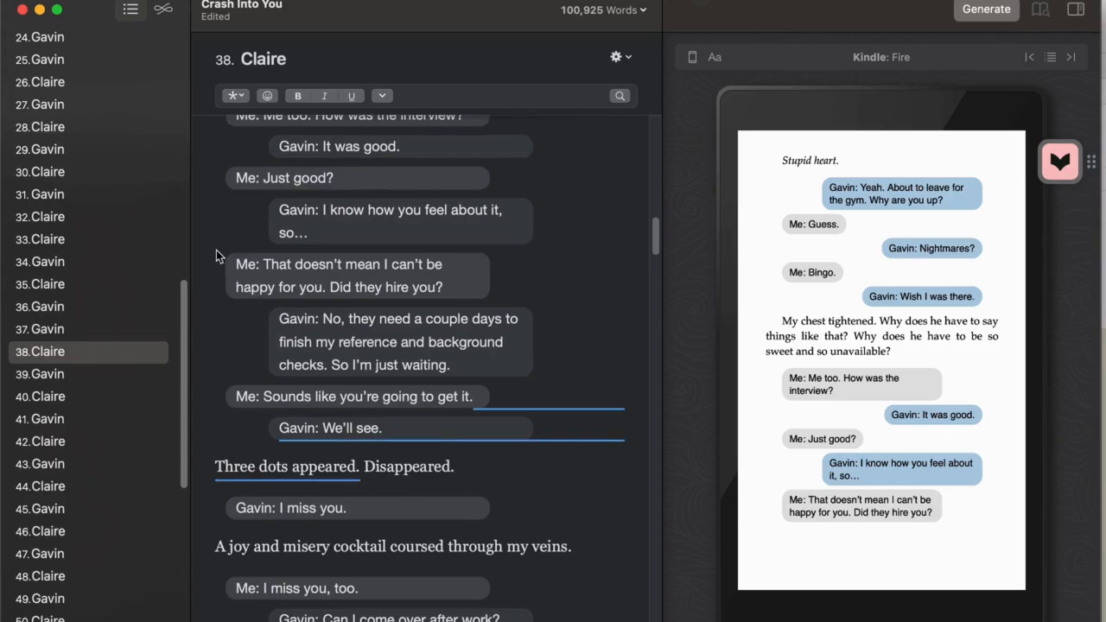
drag(217, 187, 307, 427)
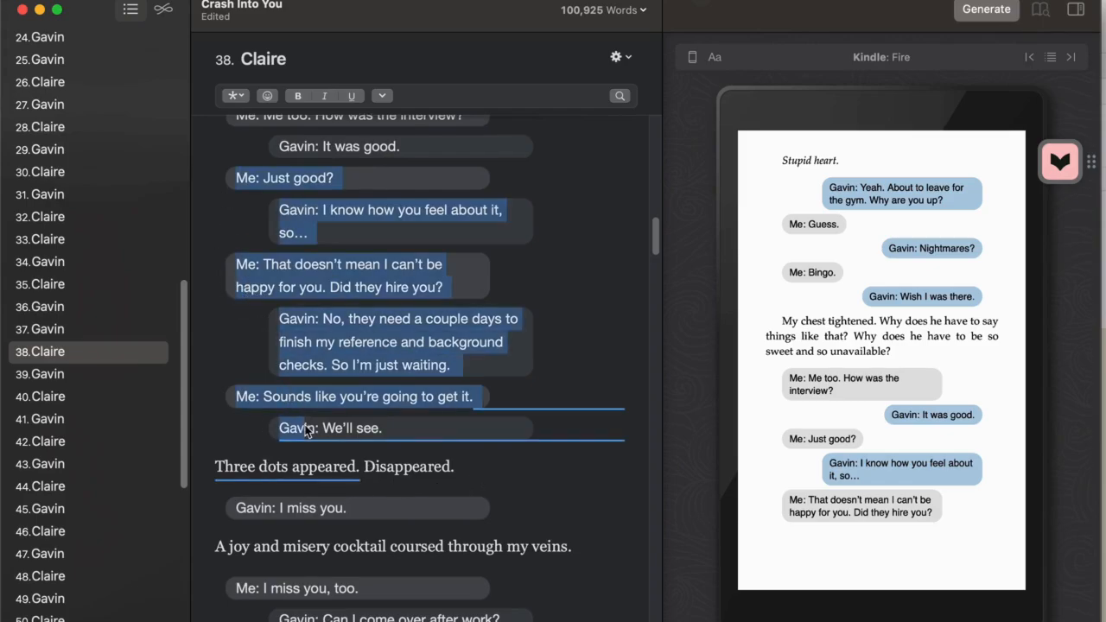
click(481, 461)
scroll(345, 492, down, 7)
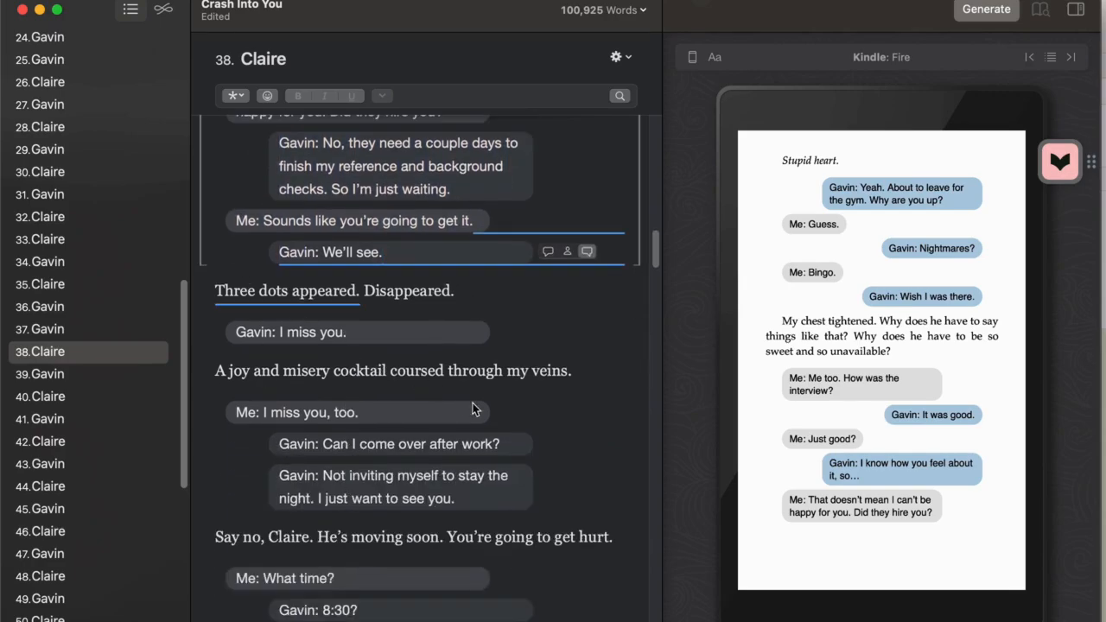
scroll(404, 358, down, 8)
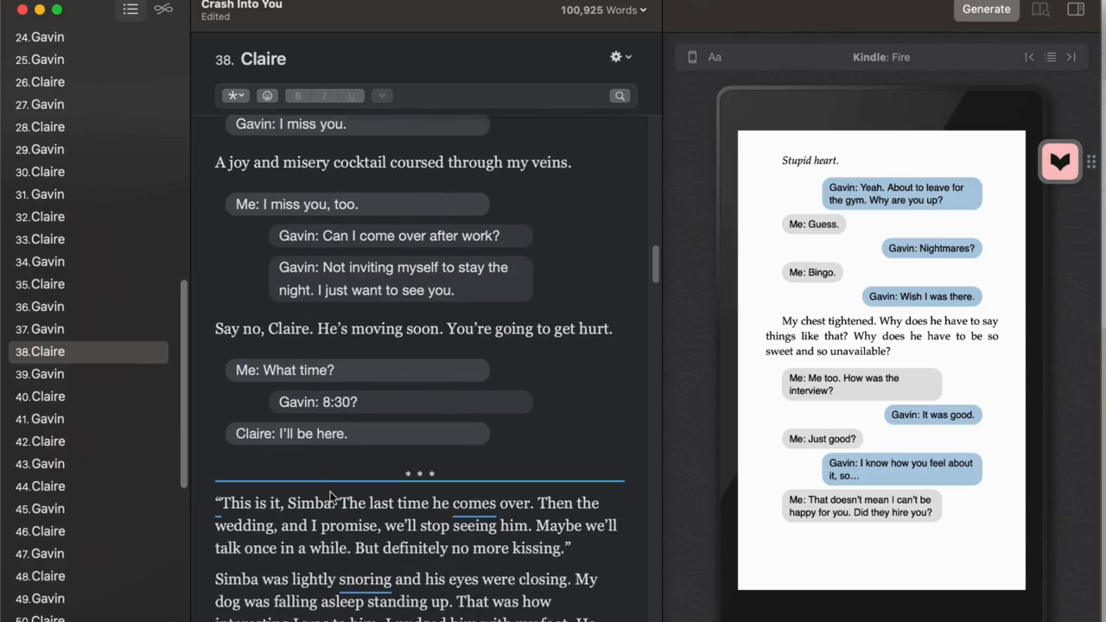
scroll(376, 344, up, 20)
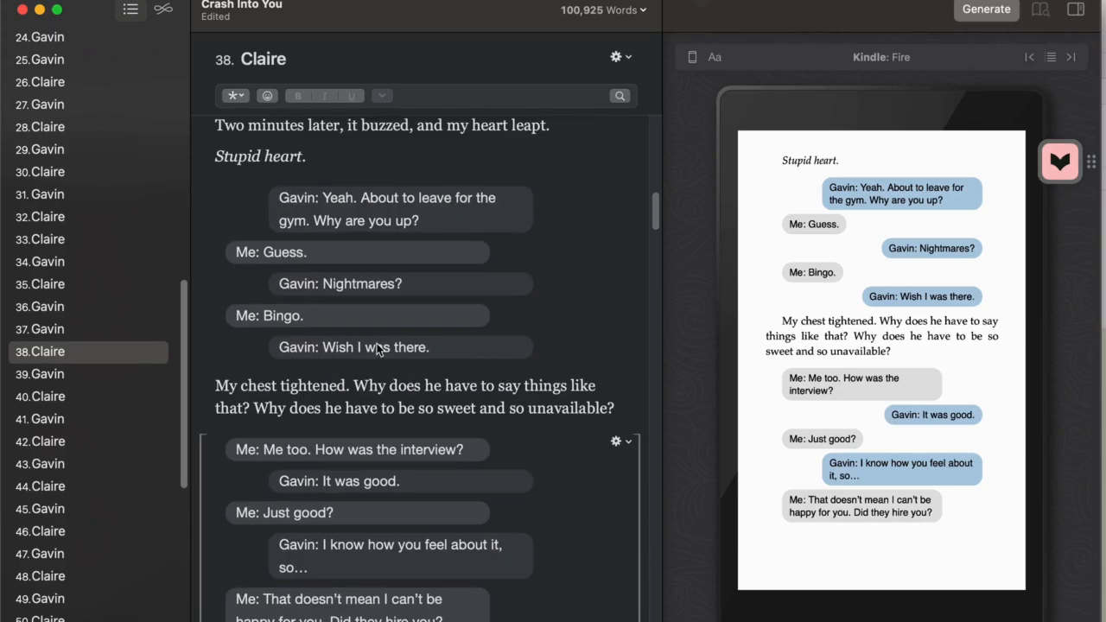
scroll(378, 348, up, 5)
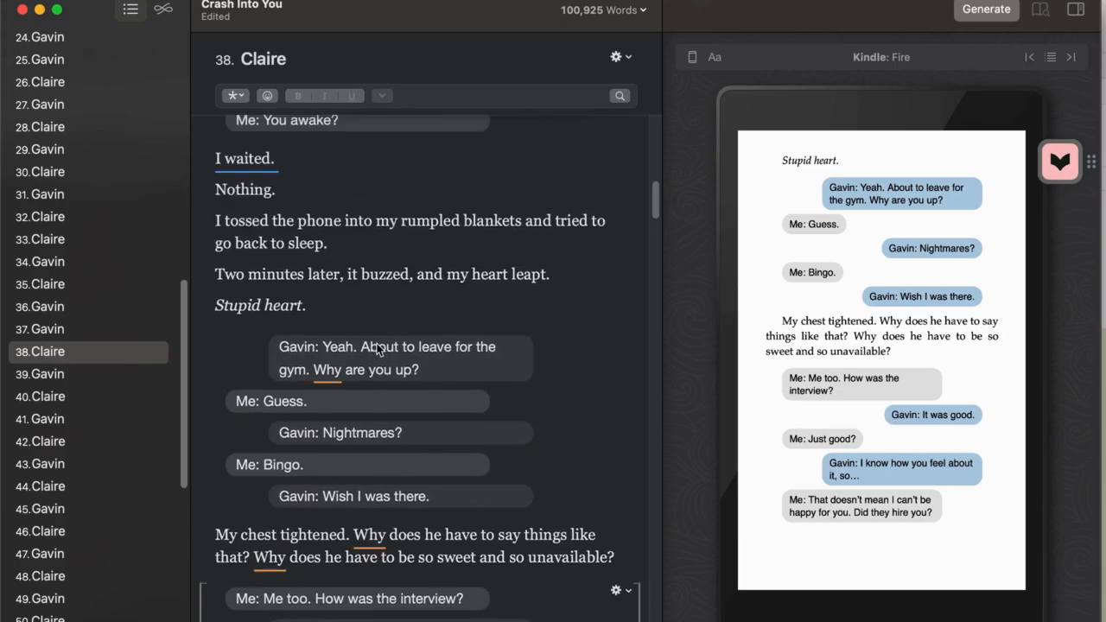
scroll(279, 304, down, 5)
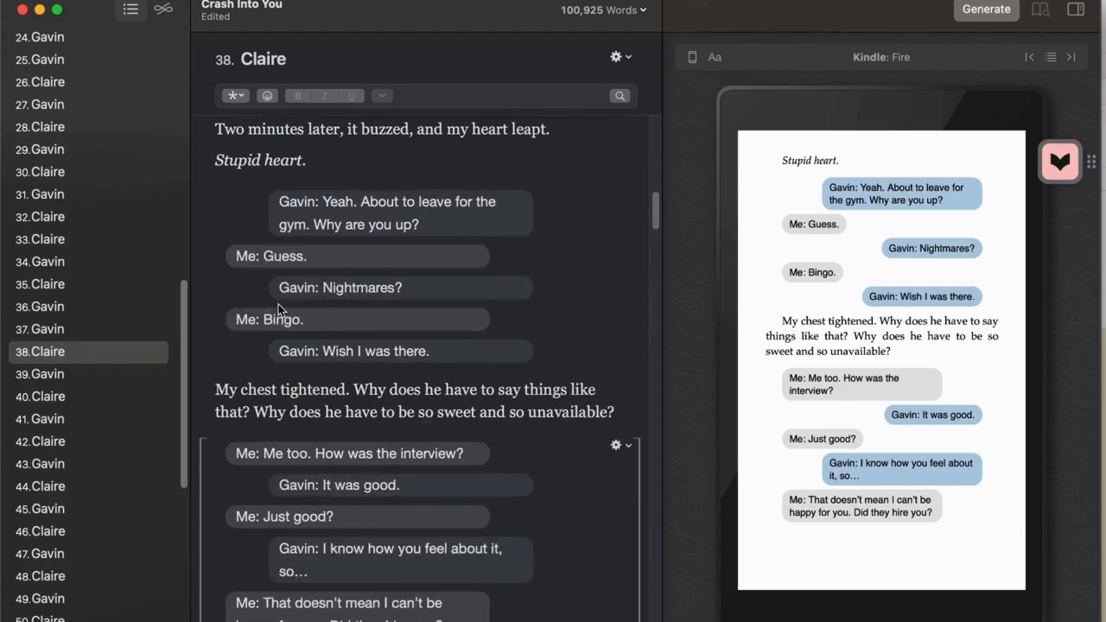
Insert a thumbs-up emoji after the message "Me: Bingo." and delete it again
click(329, 334)
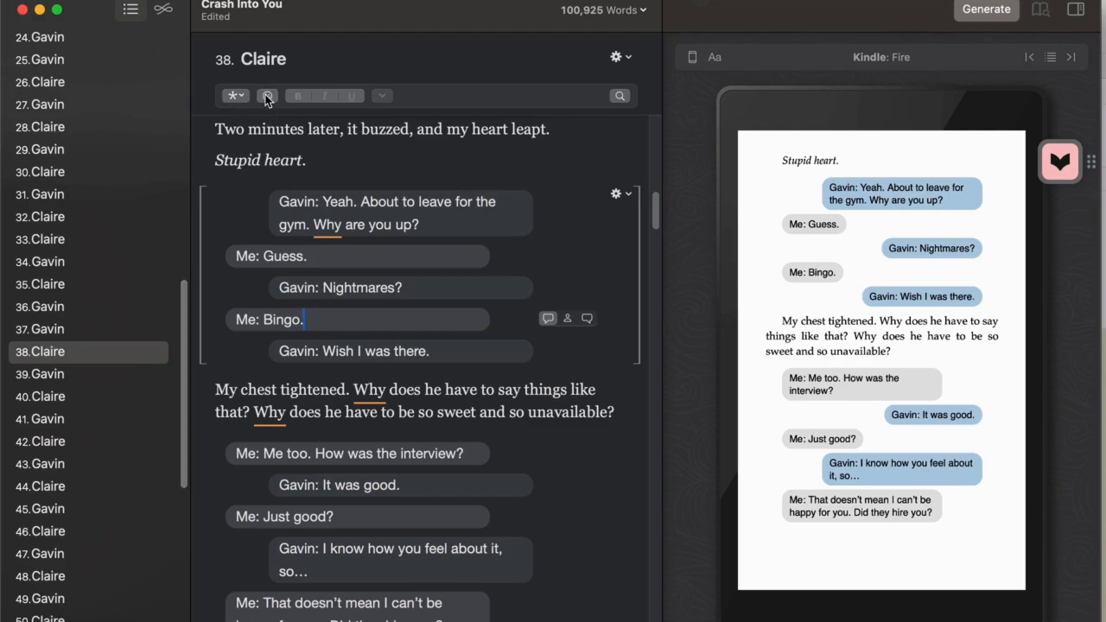
click(266, 97)
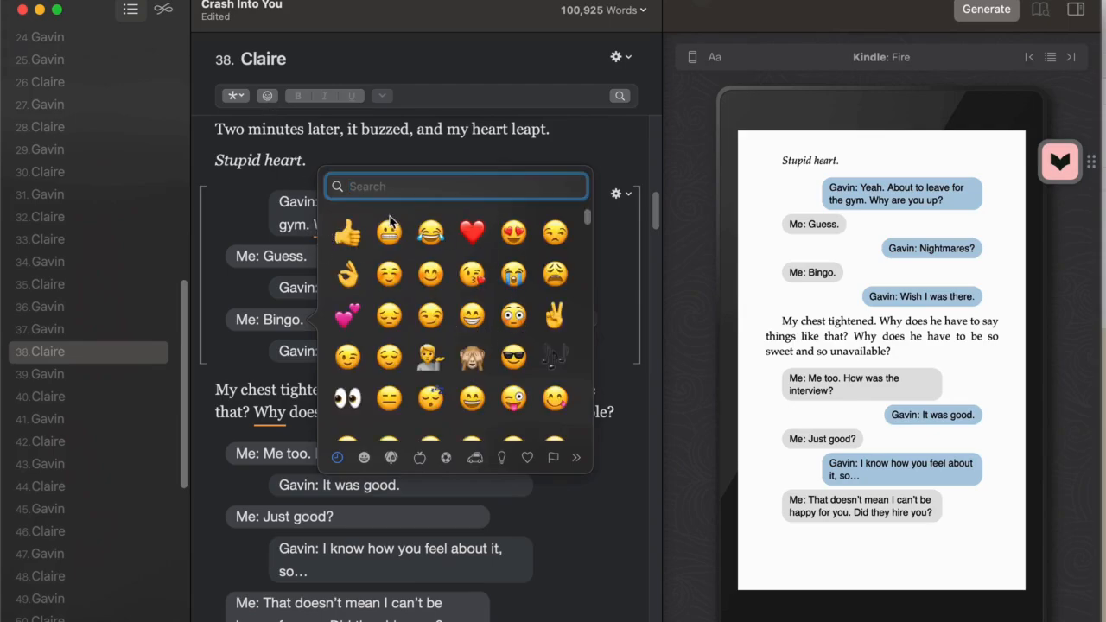
click(338, 244)
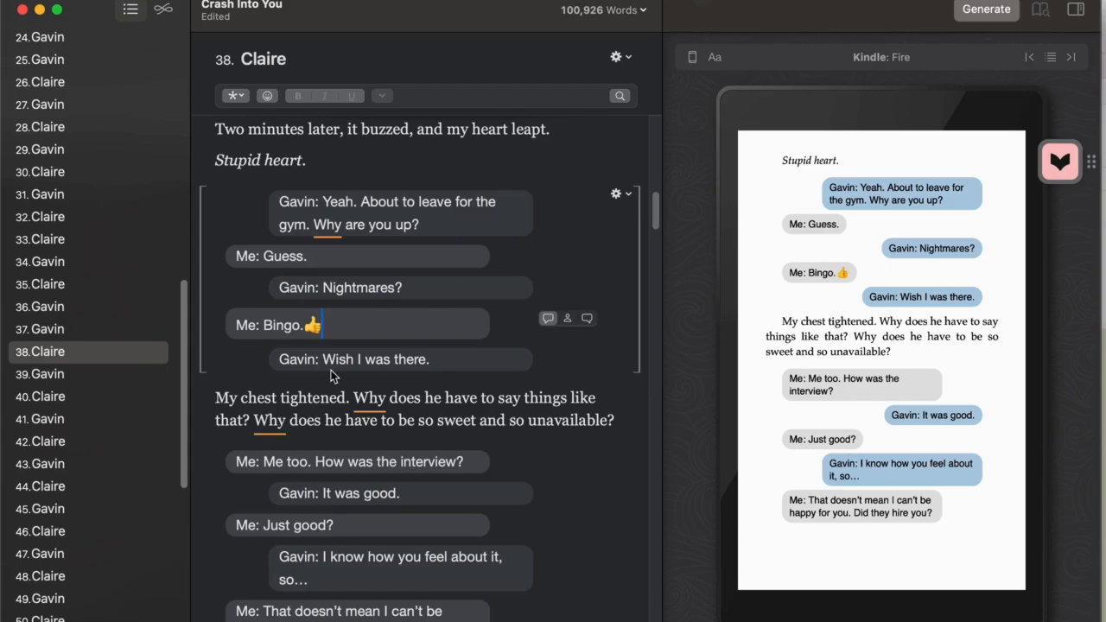
key(BackSpace)
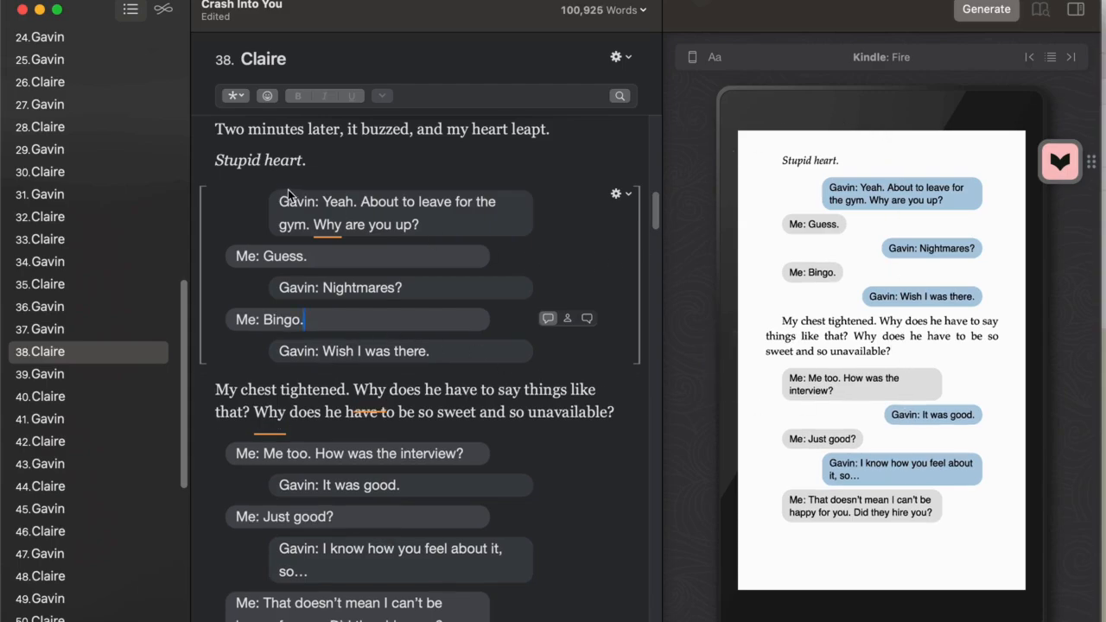
Compare the remaining messages up to "Claire: I'll be here." with their bubbles on the Kindle preview pages
scroll(466, 324, down, 1)
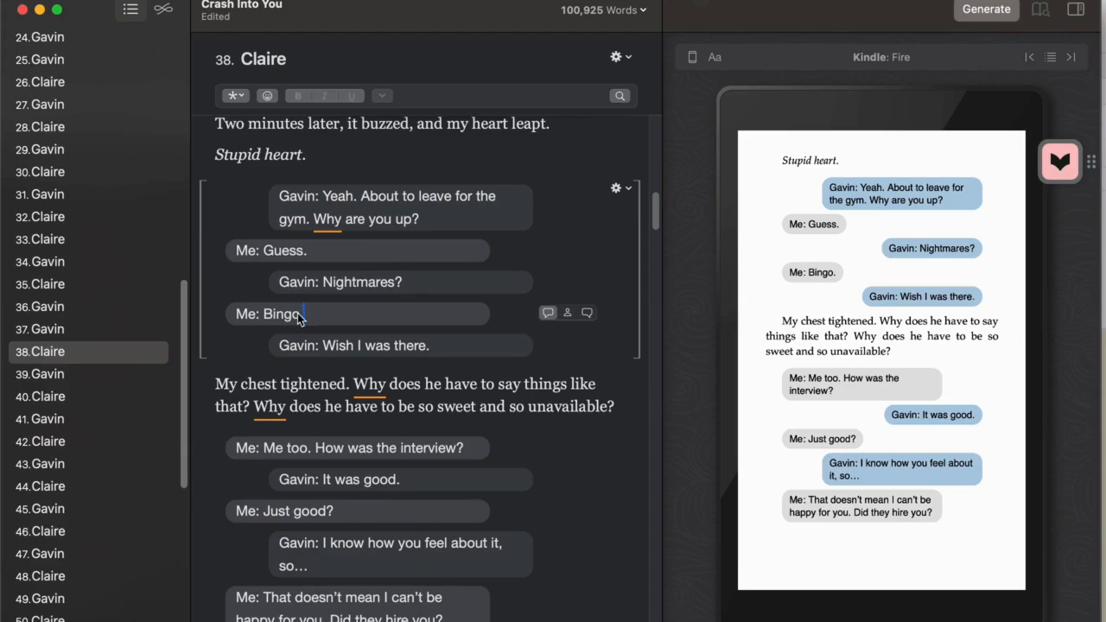
scroll(309, 353, down, 10)
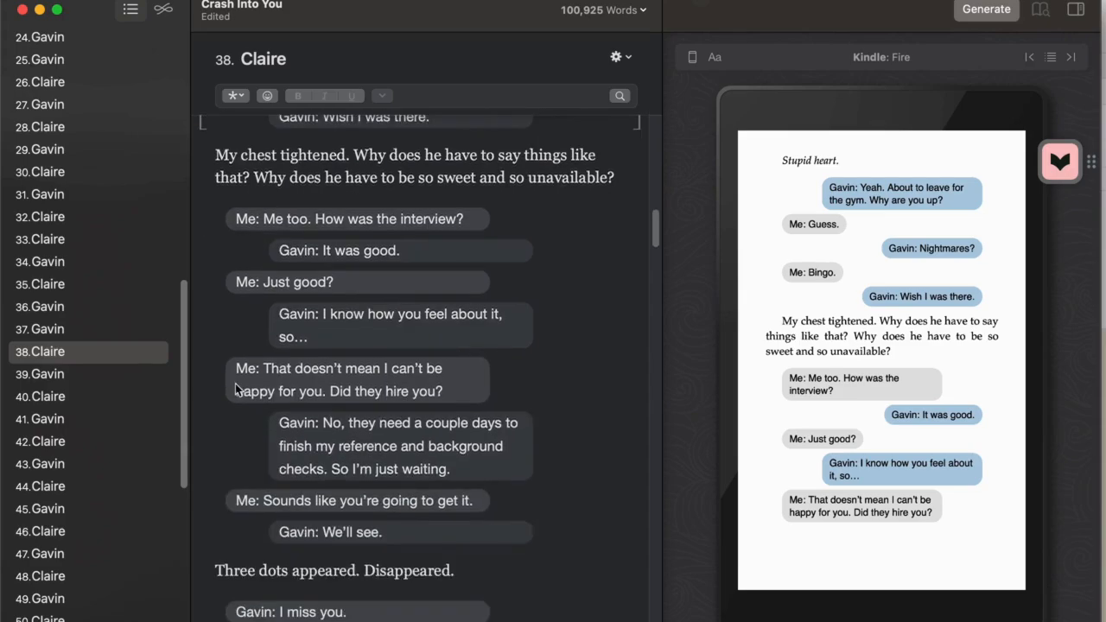
scroll(239, 381, down, 2)
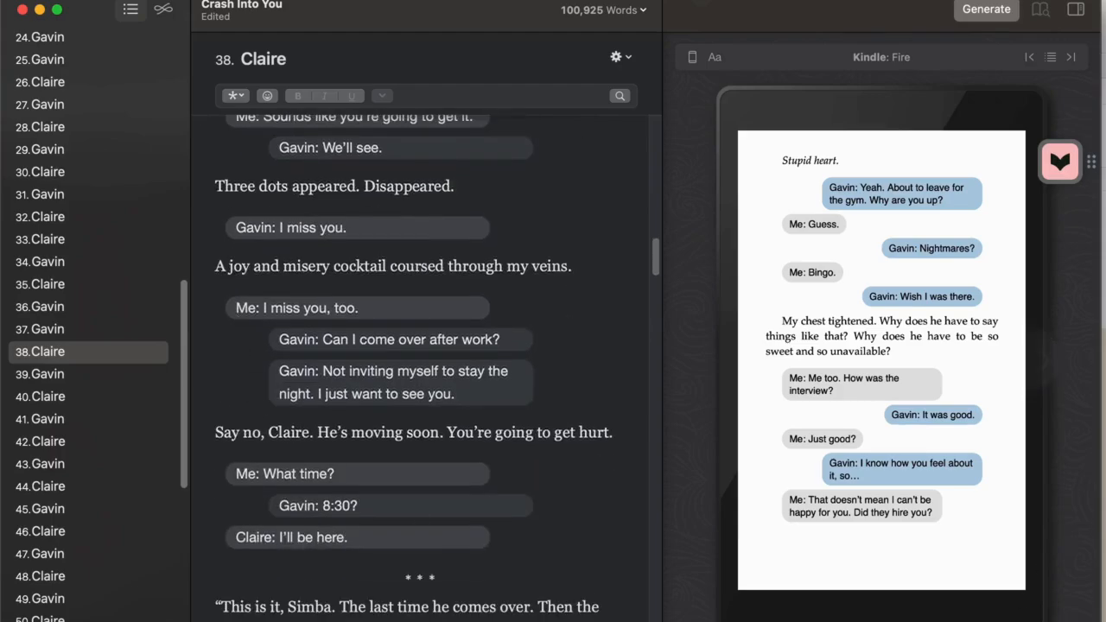
click(1024, 364)
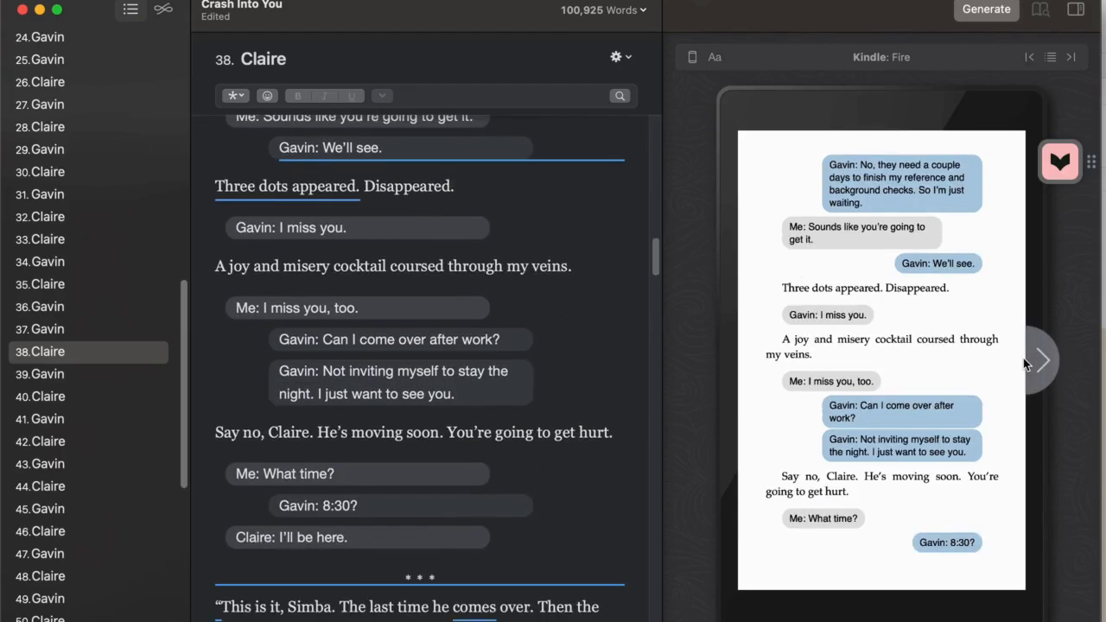
click(1025, 364)
click(719, 361)
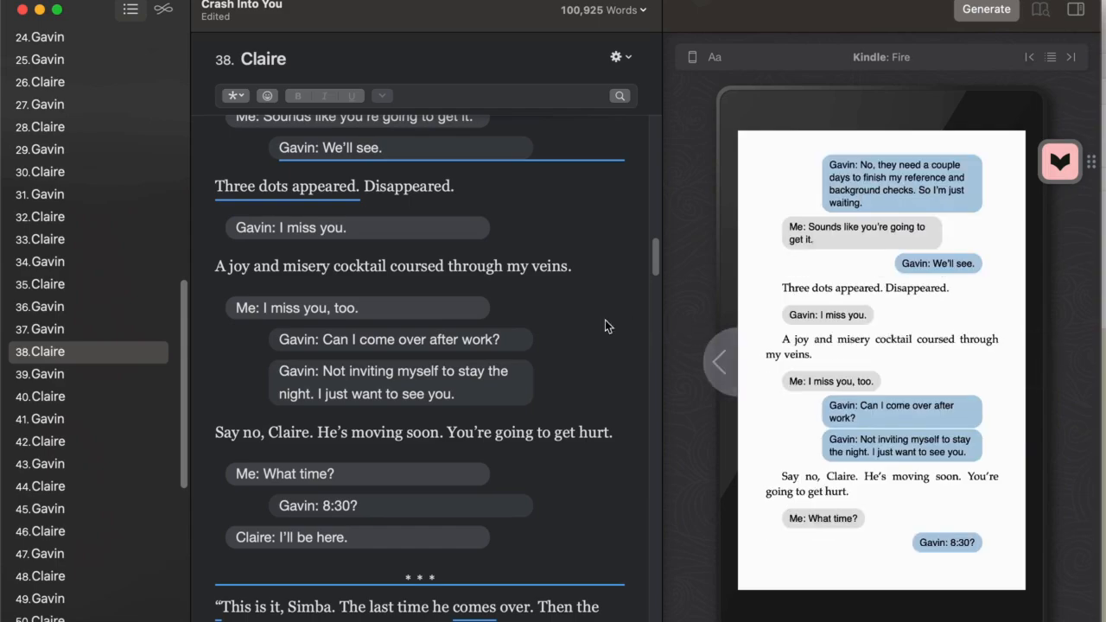
scroll(635, 328, down, 4)
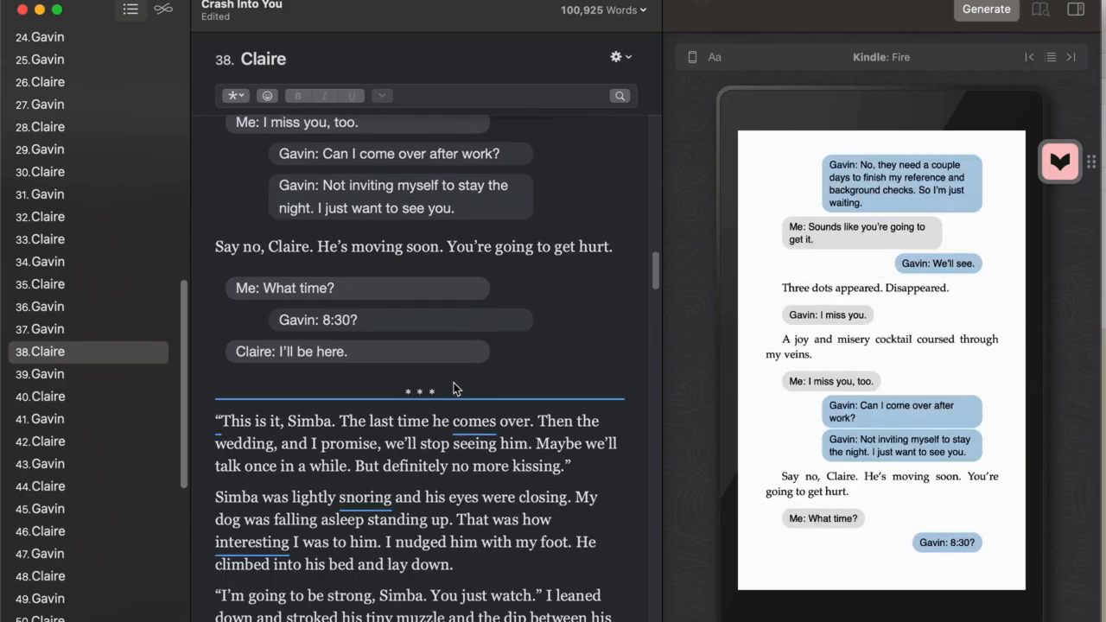
click(621, 347)
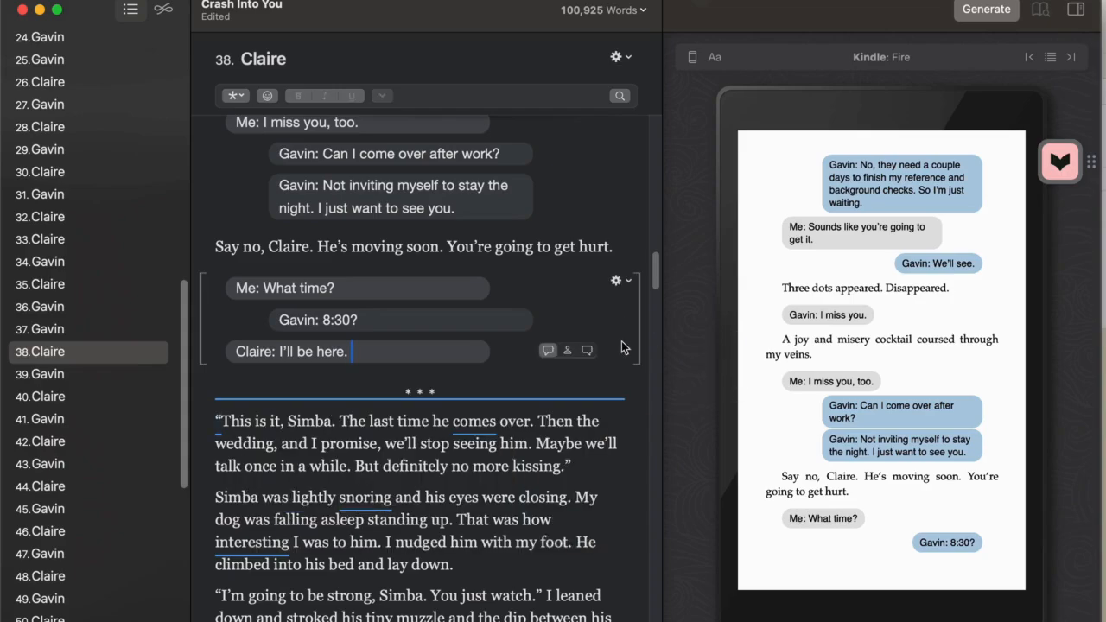
click(734, 382)
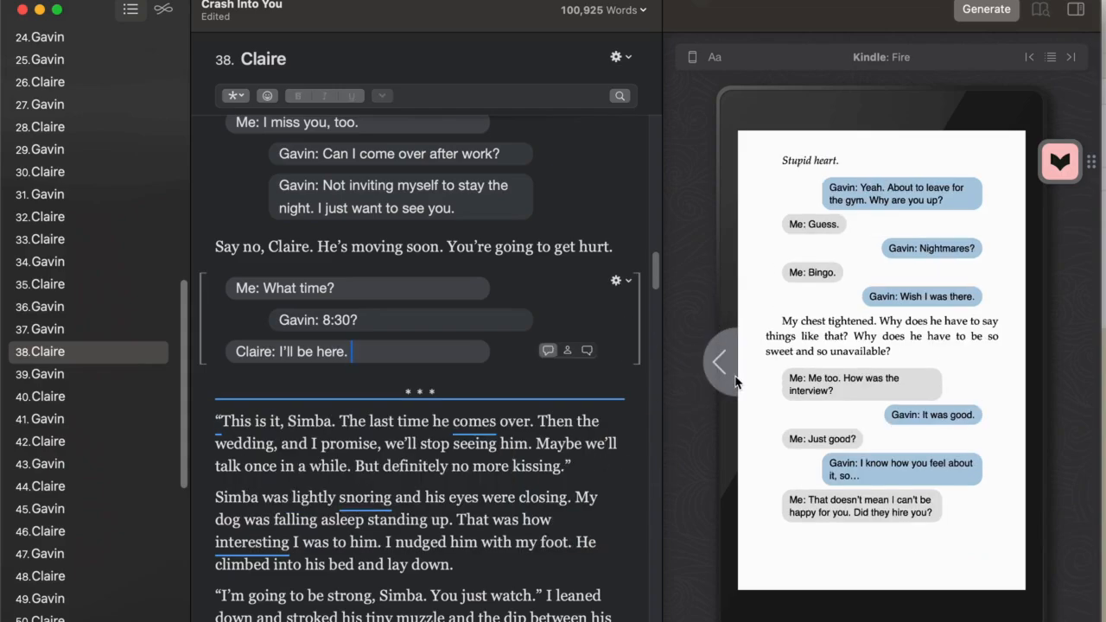
click(736, 381)
double_click(1033, 375)
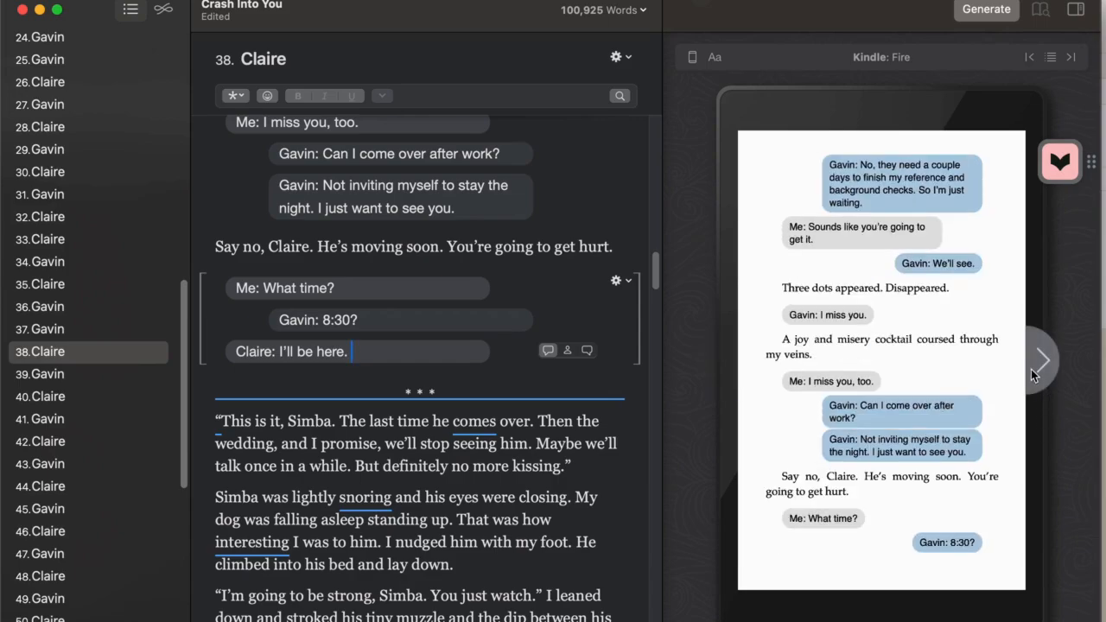
click(1033, 374)
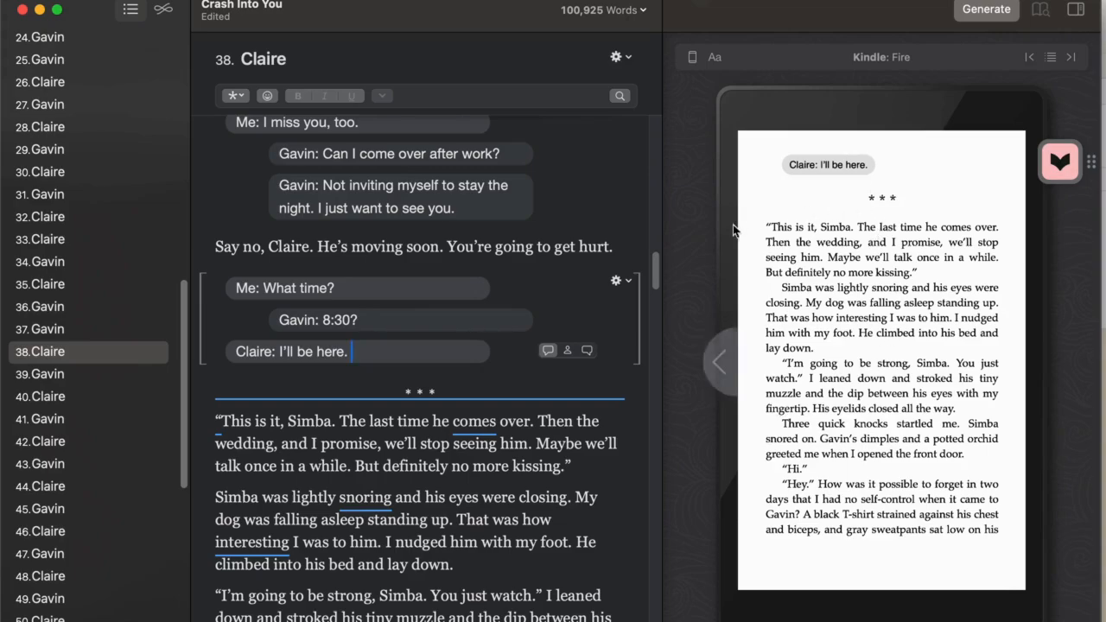
click(393, 397)
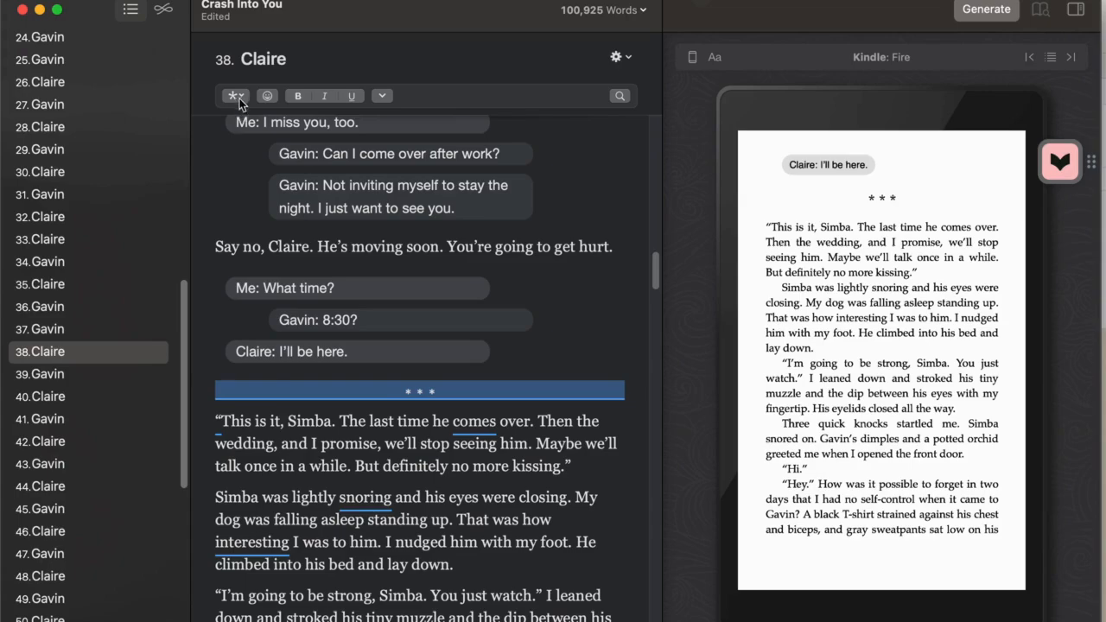
click(235, 96)
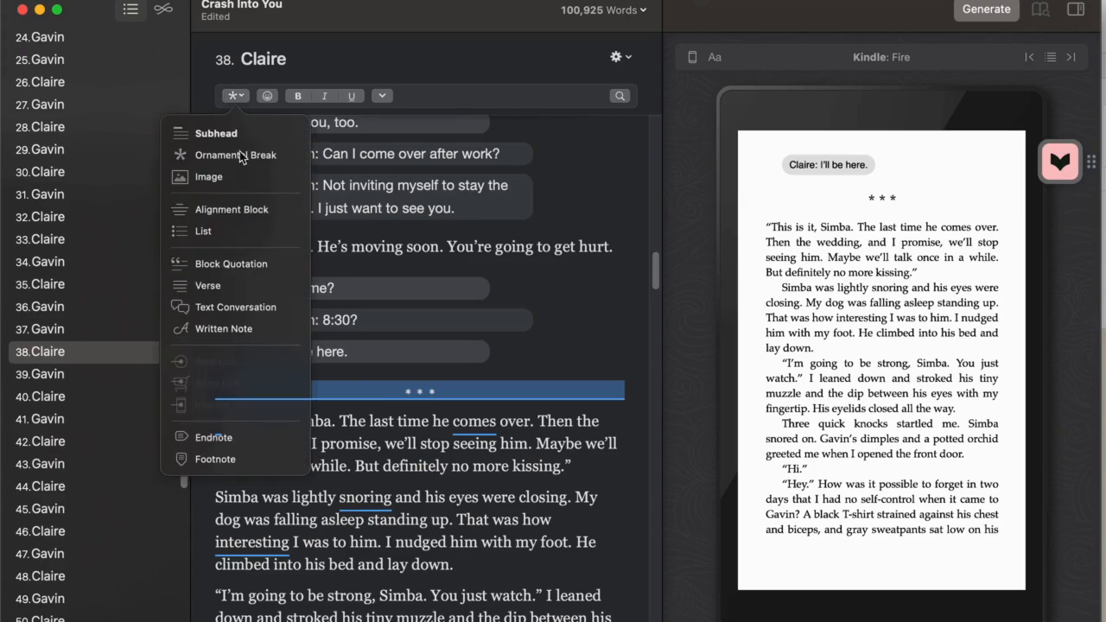
click(243, 97)
right_click(402, 395)
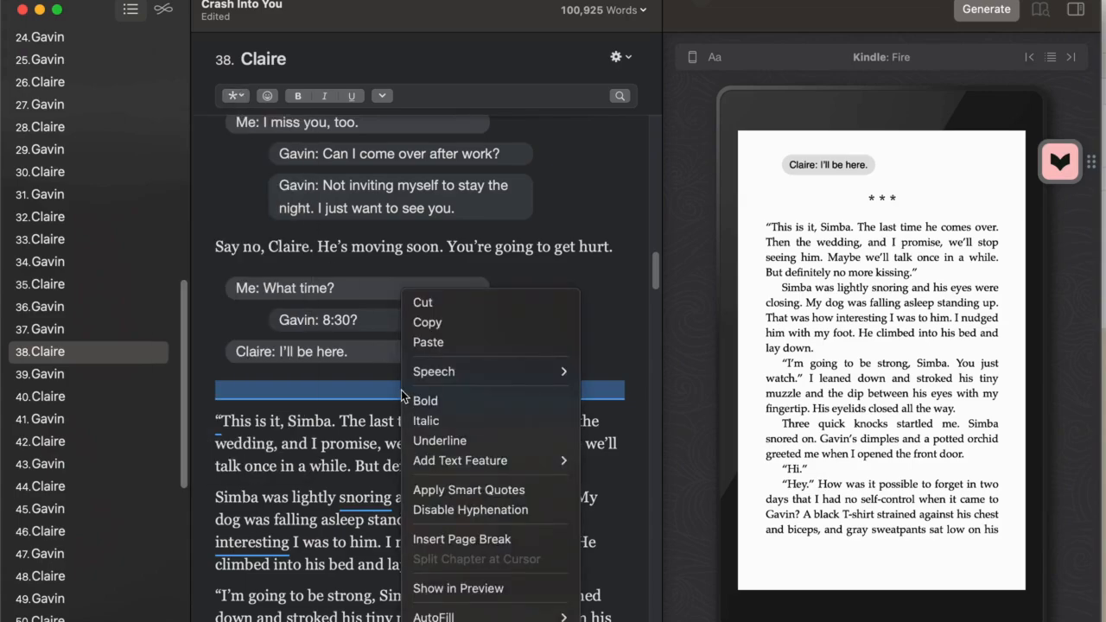
key(Escape)
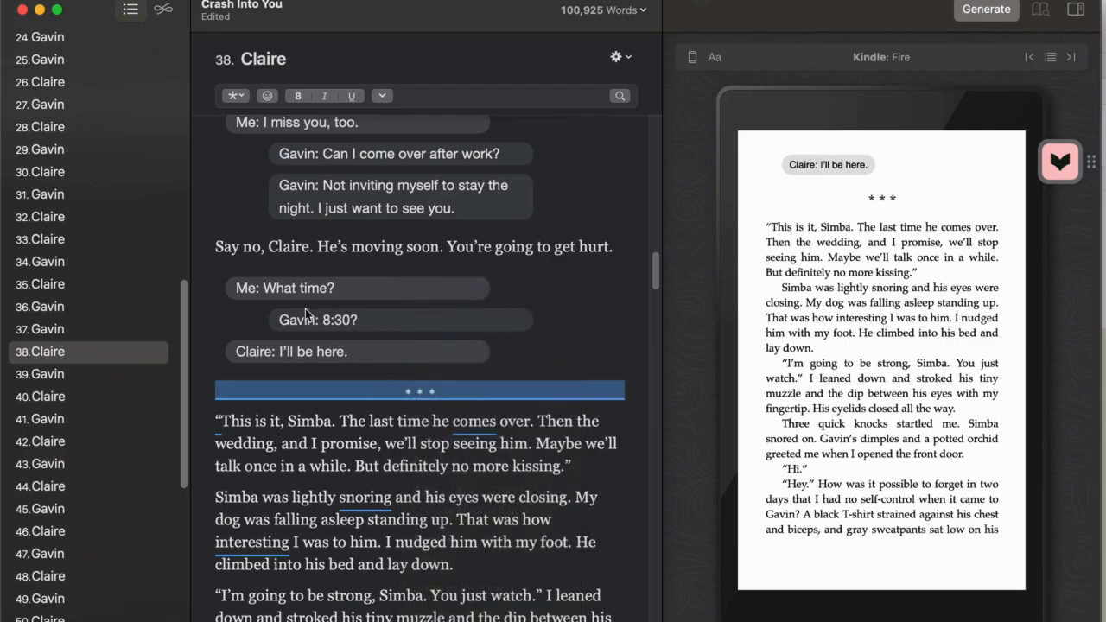
Configure the Stiletto style's Ornamental Break and change its design from three asterisks to the short horizontal line
click(163, 8)
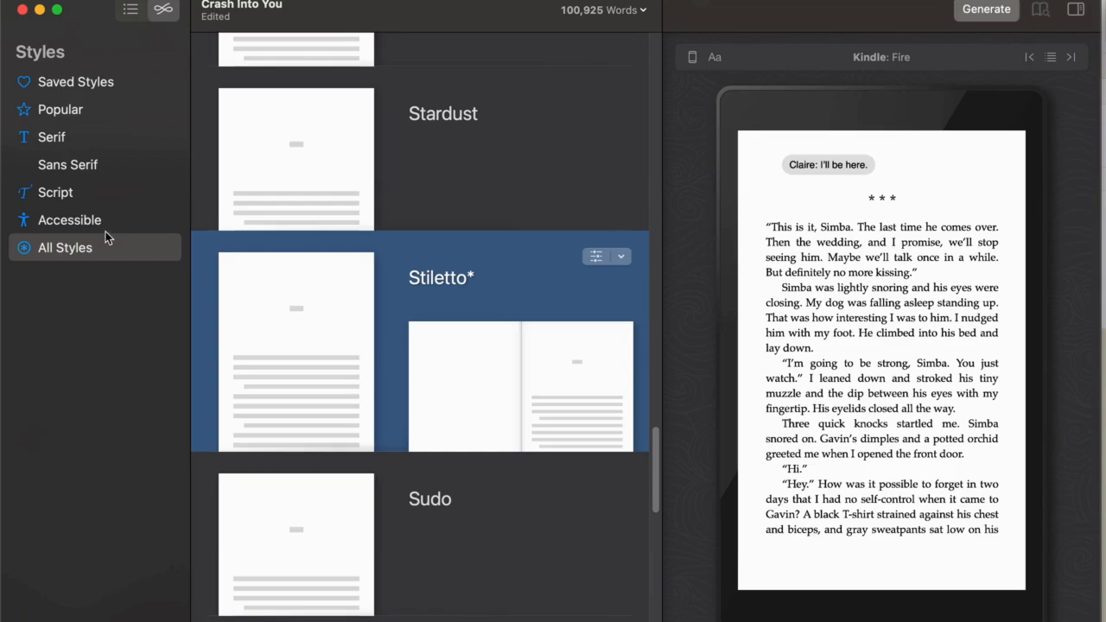
click(626, 261)
mouse_move(636, 285)
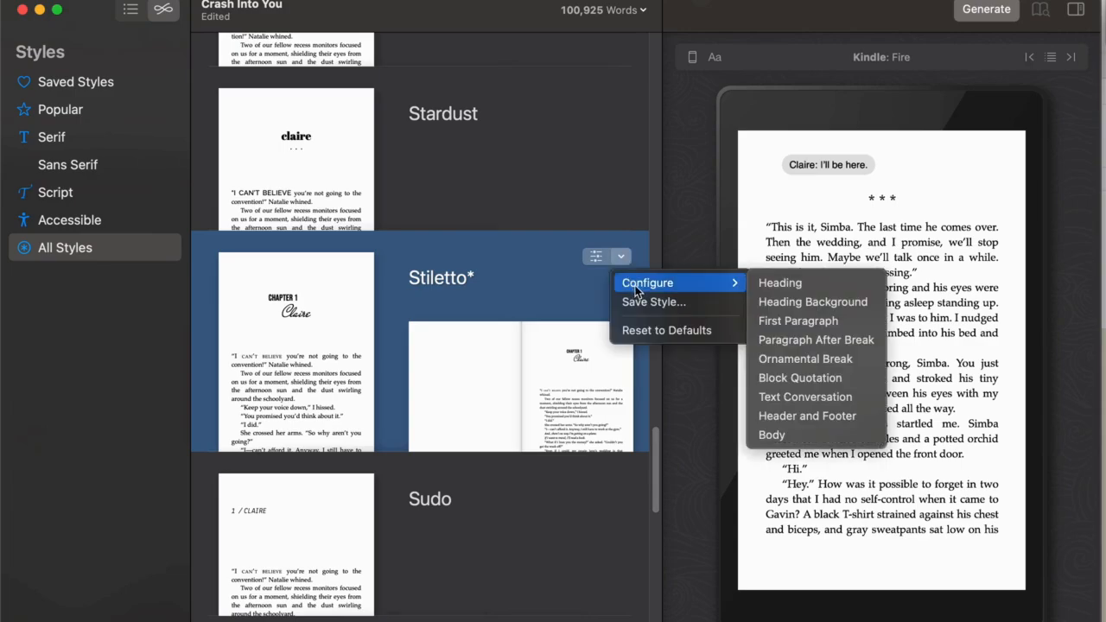
click(791, 361)
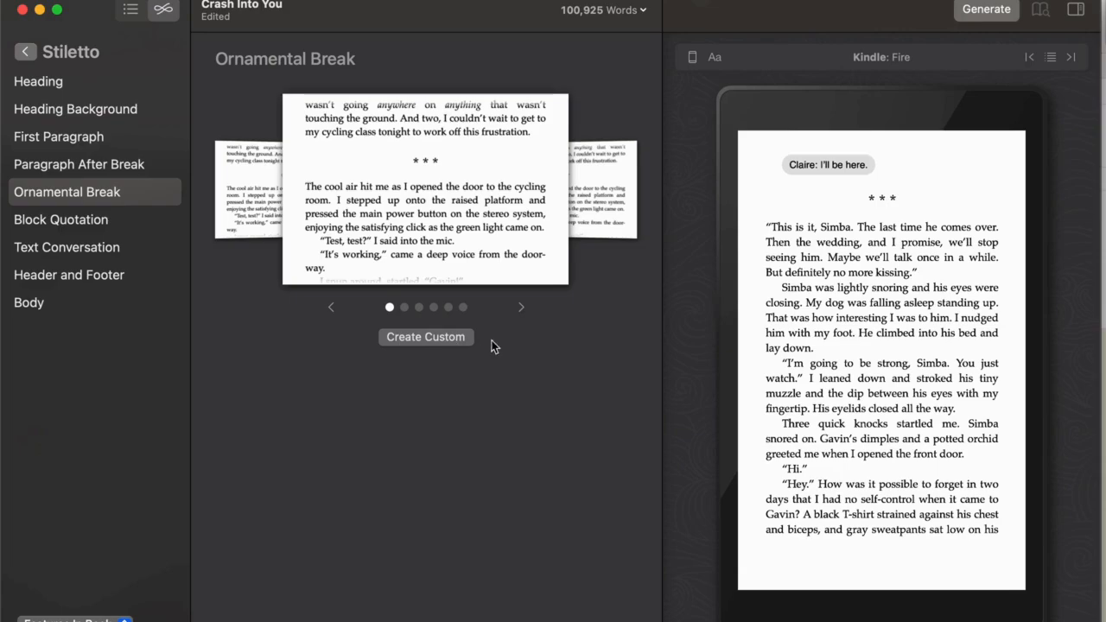
click(519, 306)
click(521, 313)
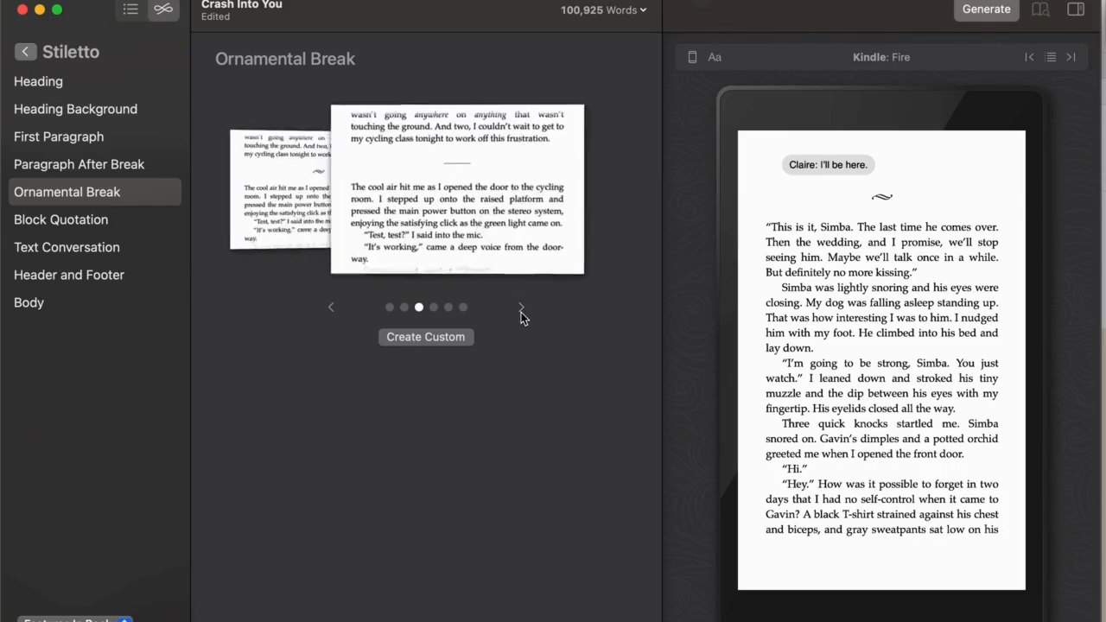
Go through the remaining ornamental break designs and set the Stiletto style's break back to the three asterisks
click(521, 312)
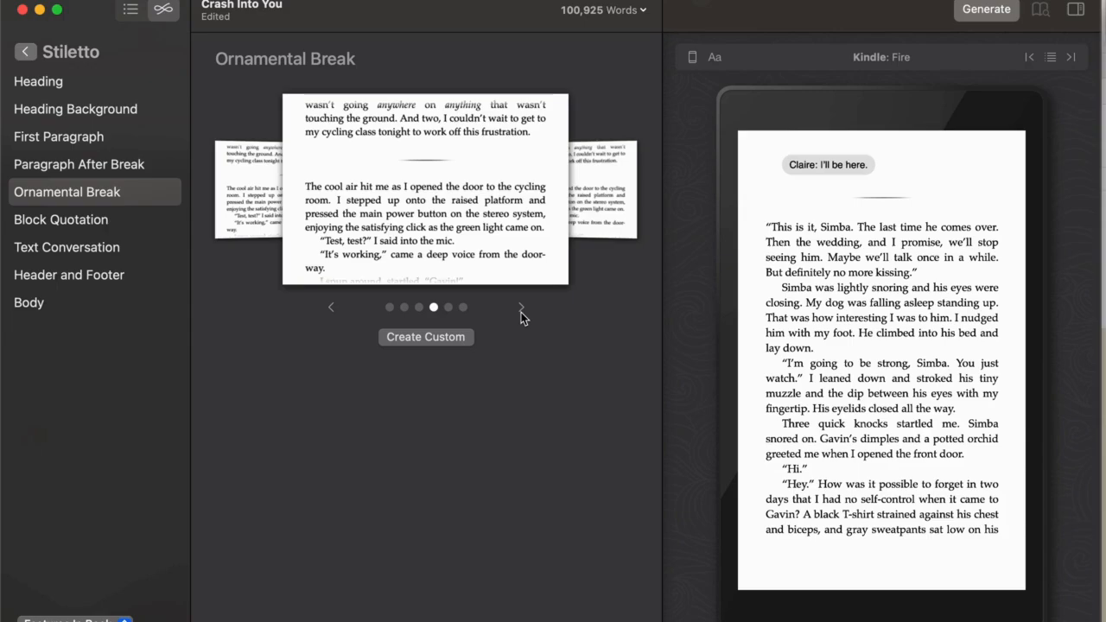
click(521, 312)
click(521, 312)
click(521, 313)
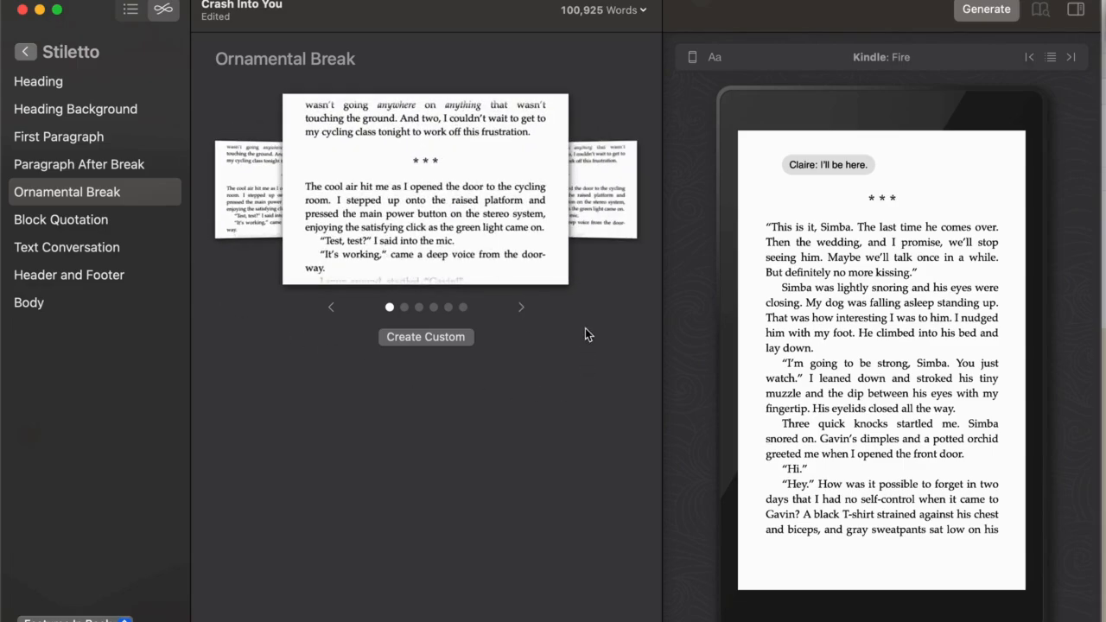
click(522, 308)
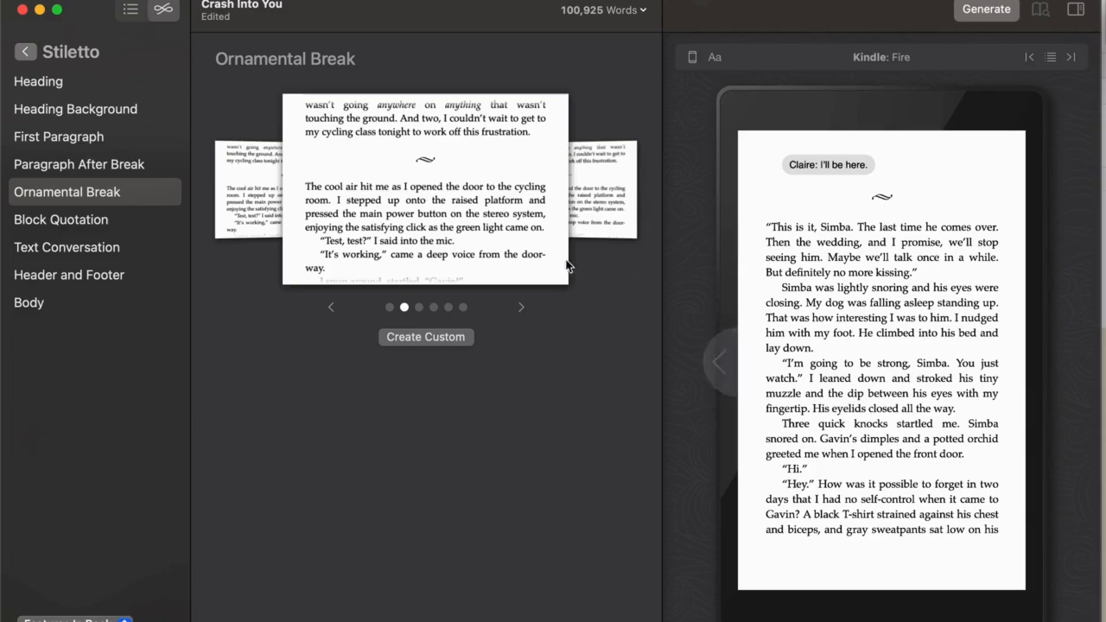
click(332, 309)
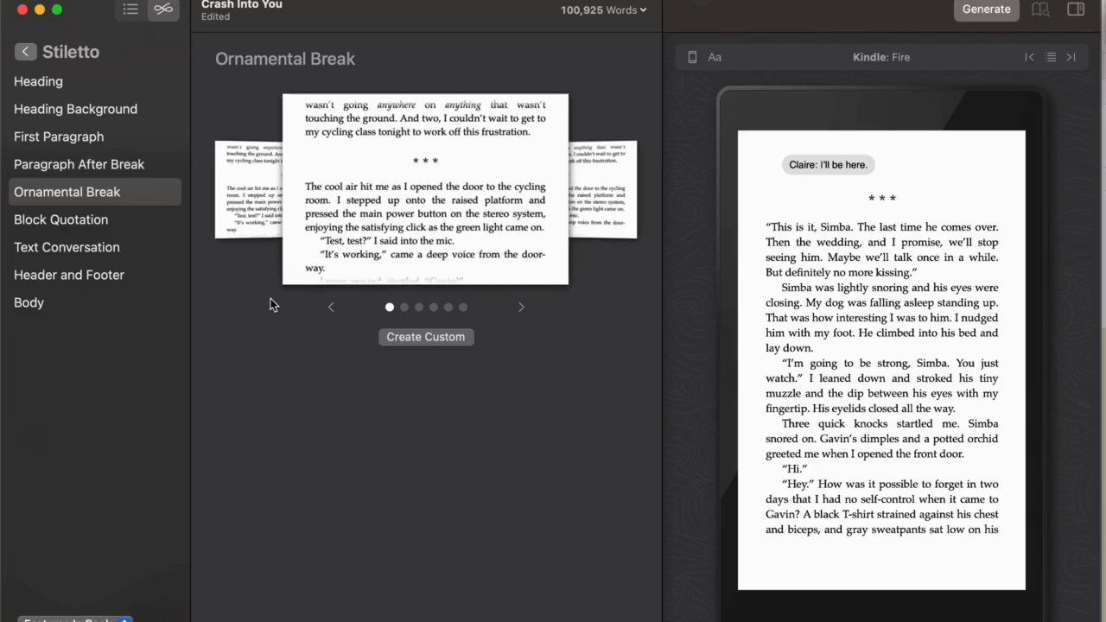
Start a custom ornamental break to view its image and size options, discard it and reselect the three asterisks design
click(415, 338)
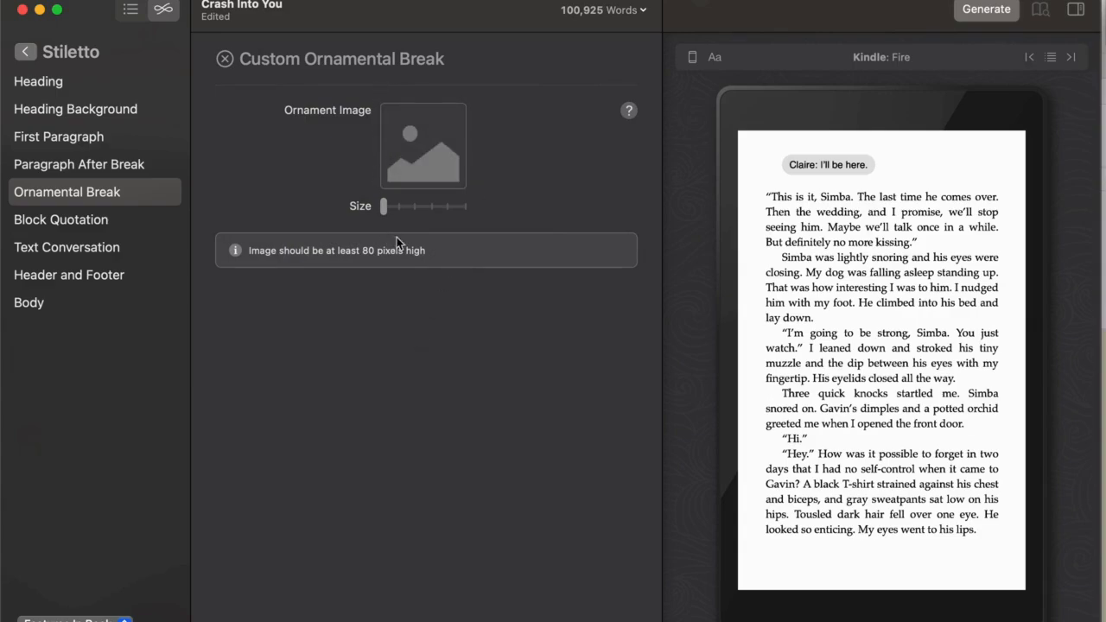
click(225, 59)
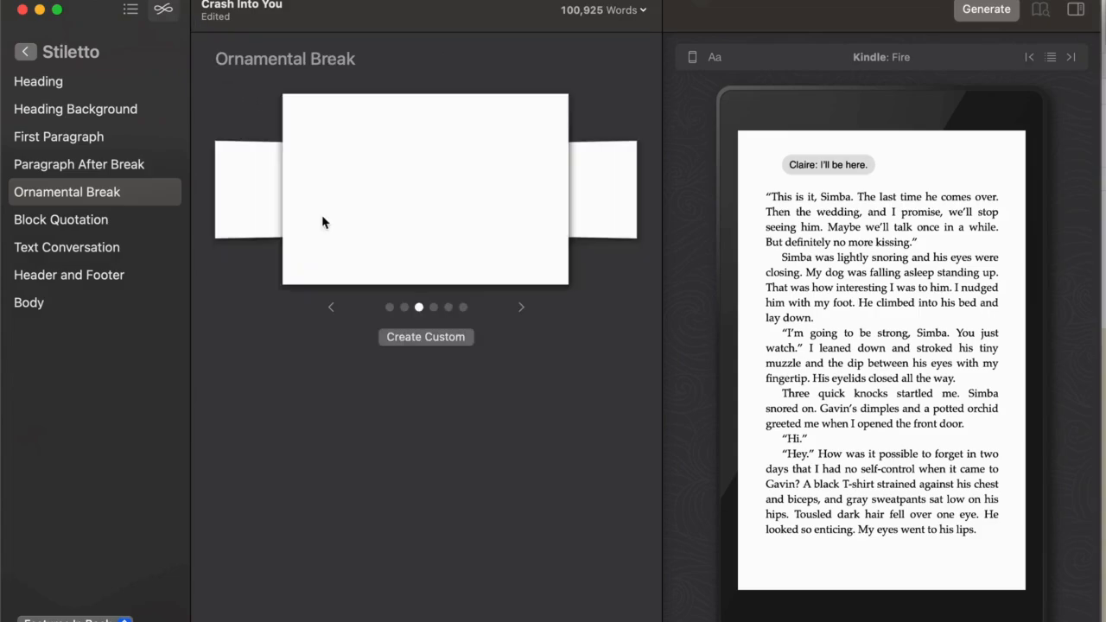
click(391, 308)
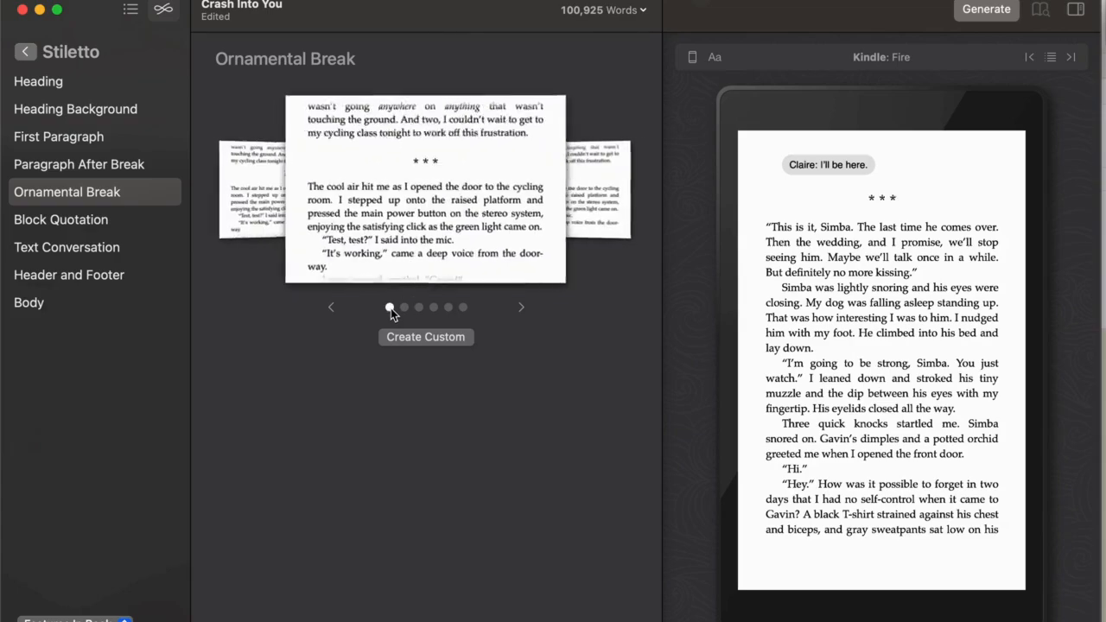